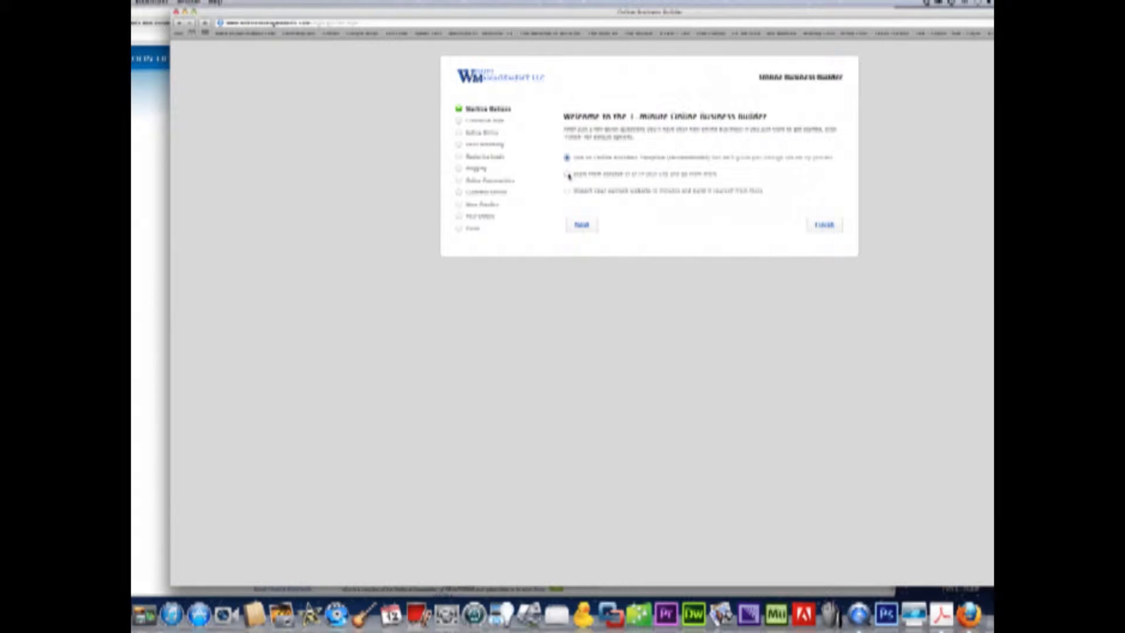
- Leave the Online Business Template start option selected and continue to style selection
left_click(567, 174)
left_click(567, 158)
left_click(581, 226)
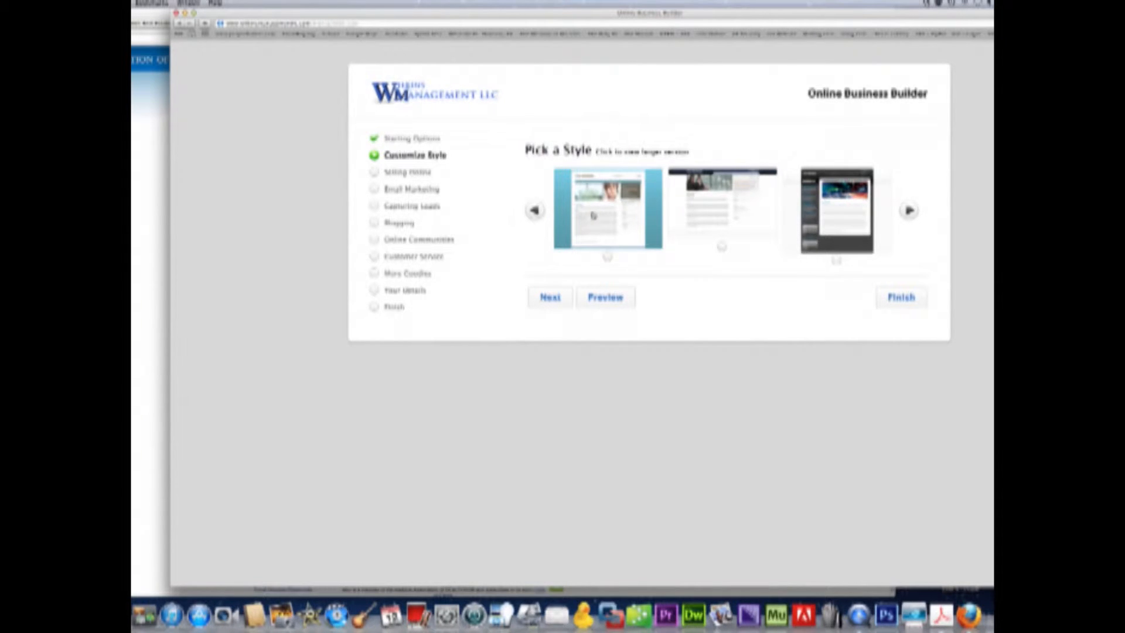
- Browse the style carousel, select the navy-and-white style and try its red and green schemes
left_click(909, 210)
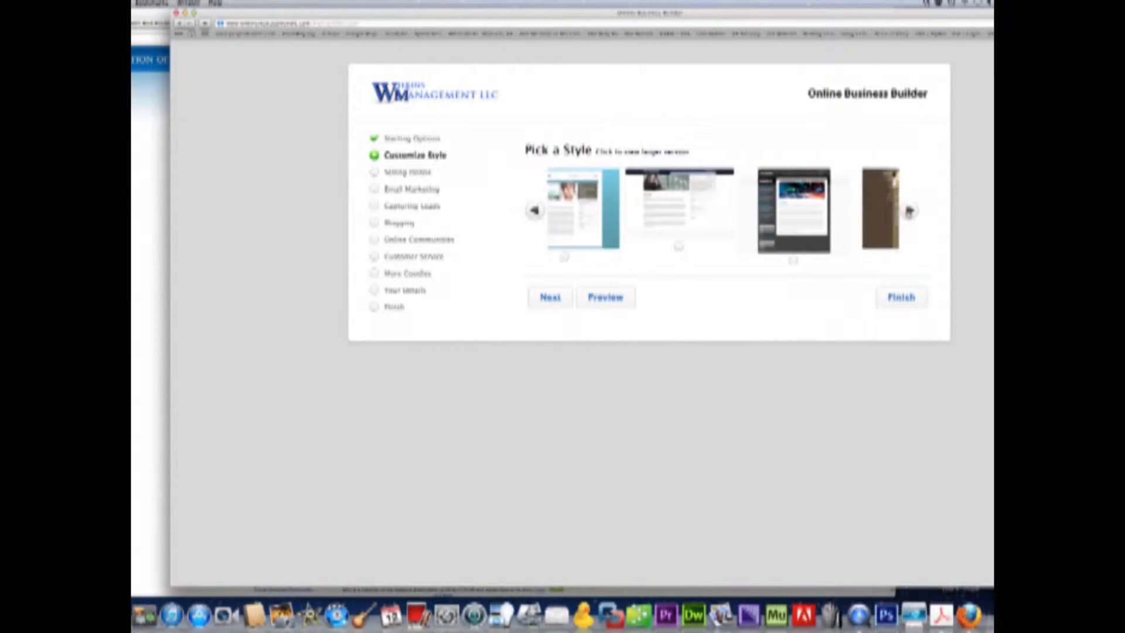
left_click(908, 211)
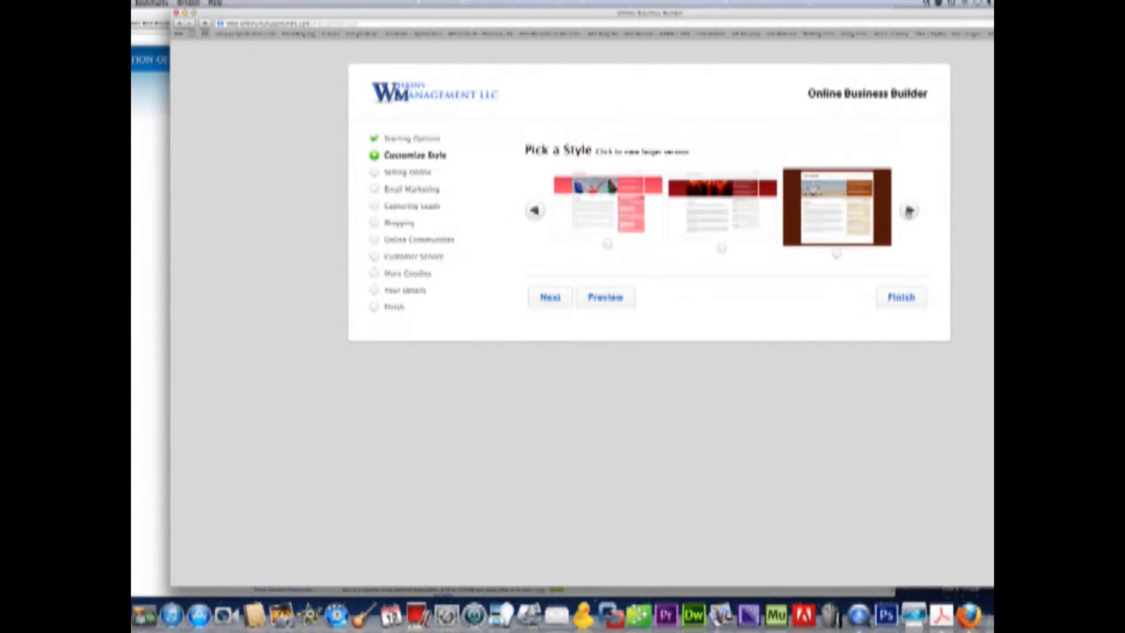
left_click(909, 211)
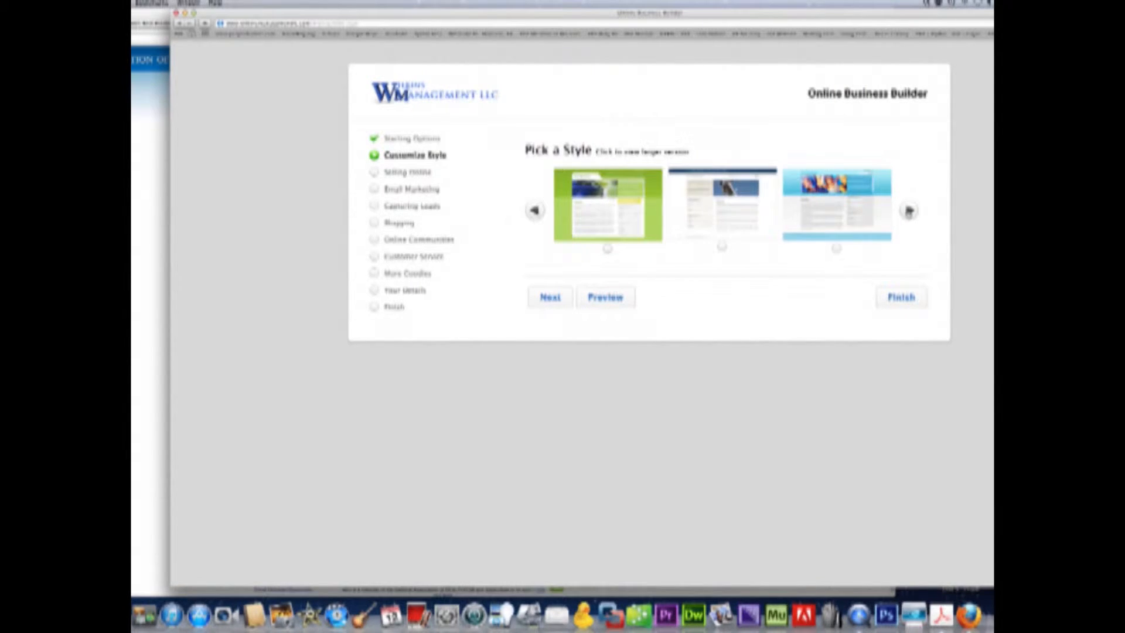
left_click(909, 211)
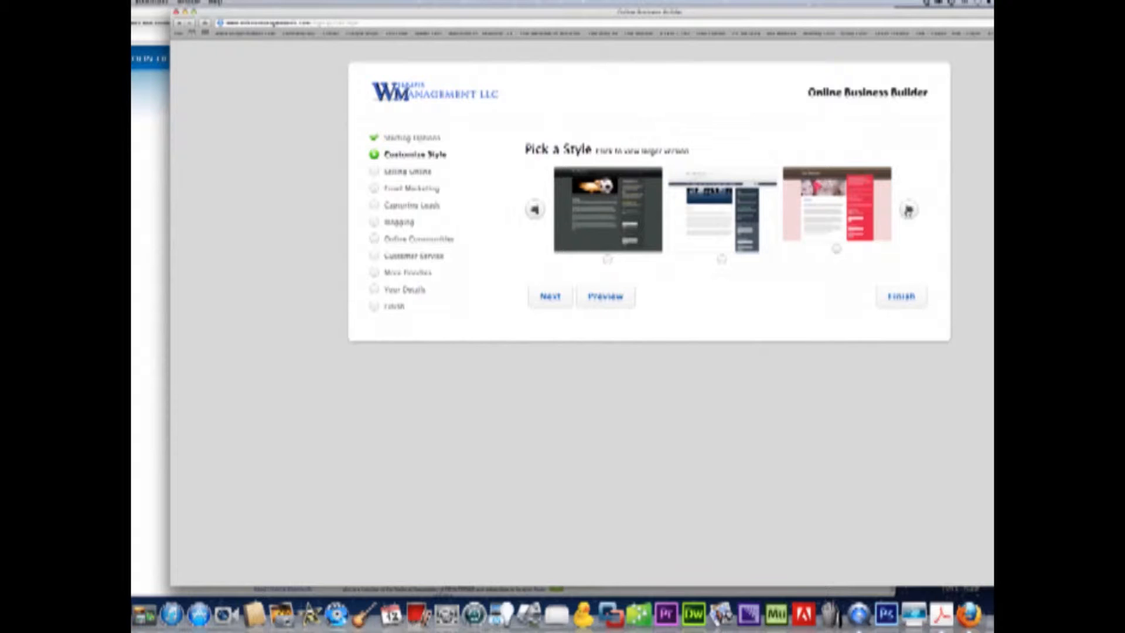
left_click(722, 259)
scroll(722, 260, "down", 3)
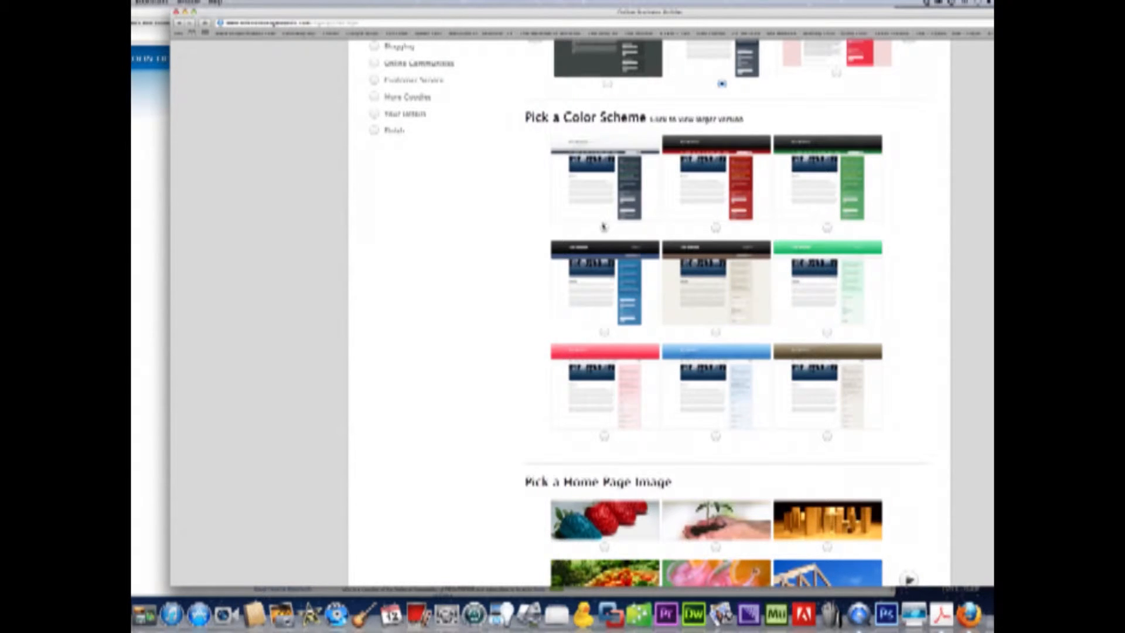
left_click(715, 227)
left_click(827, 228)
scroll(827, 230, "up", 2)
scroll(828, 231, "up", 1)
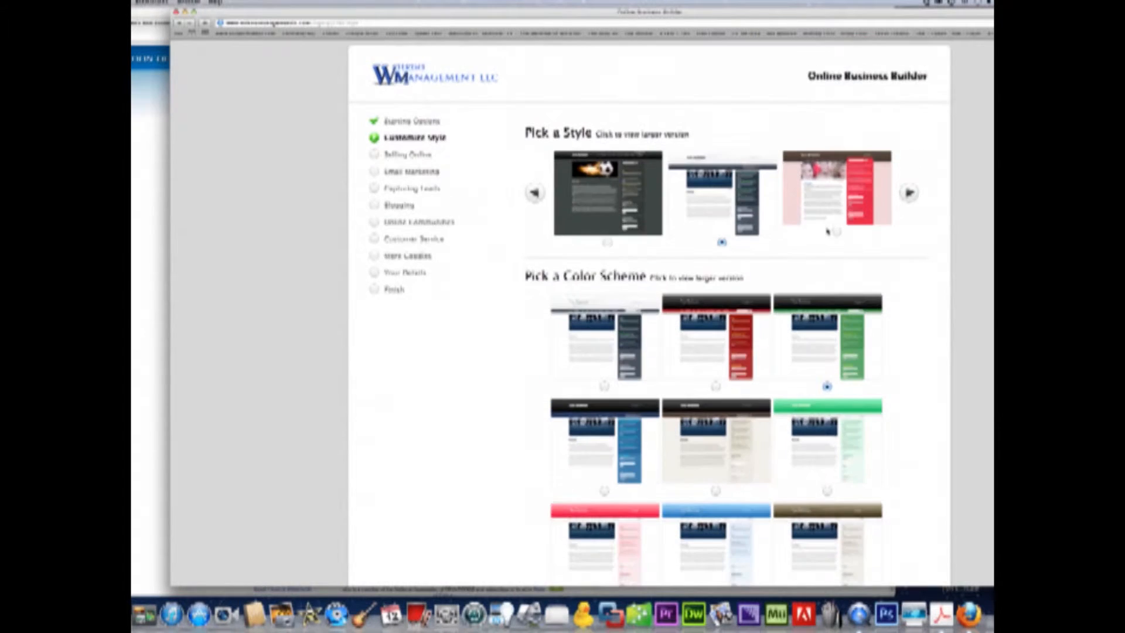
- Compare dark, pink, red and brown styles, then settle on navy-and-white with the grey-navy scheme
left_click(608, 245)
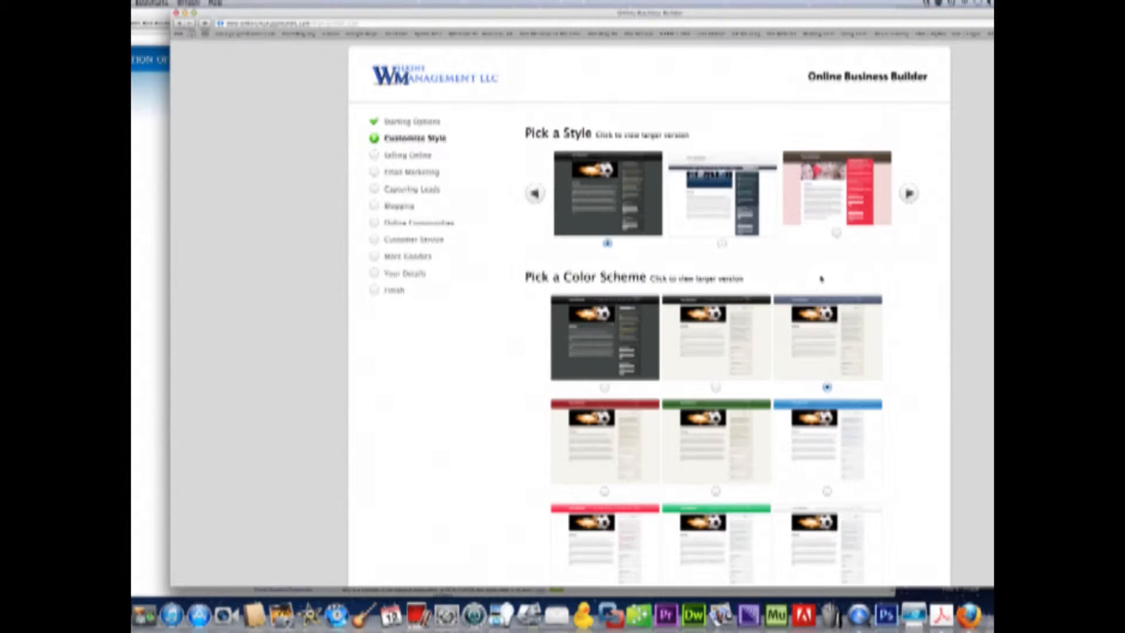
left_click(836, 232)
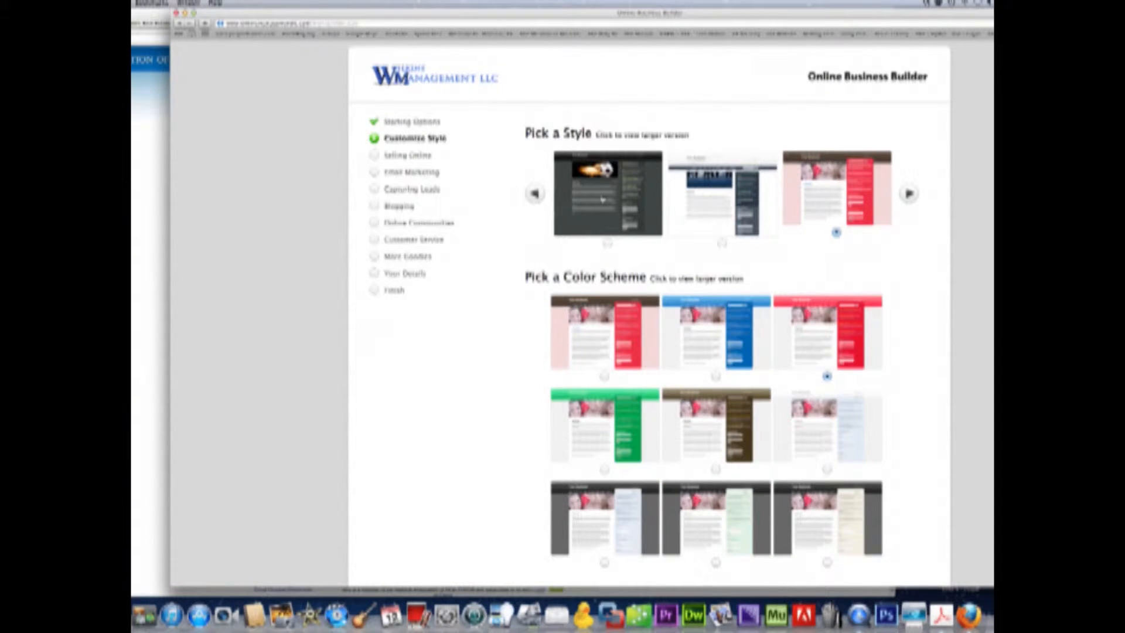
left_click(535, 194)
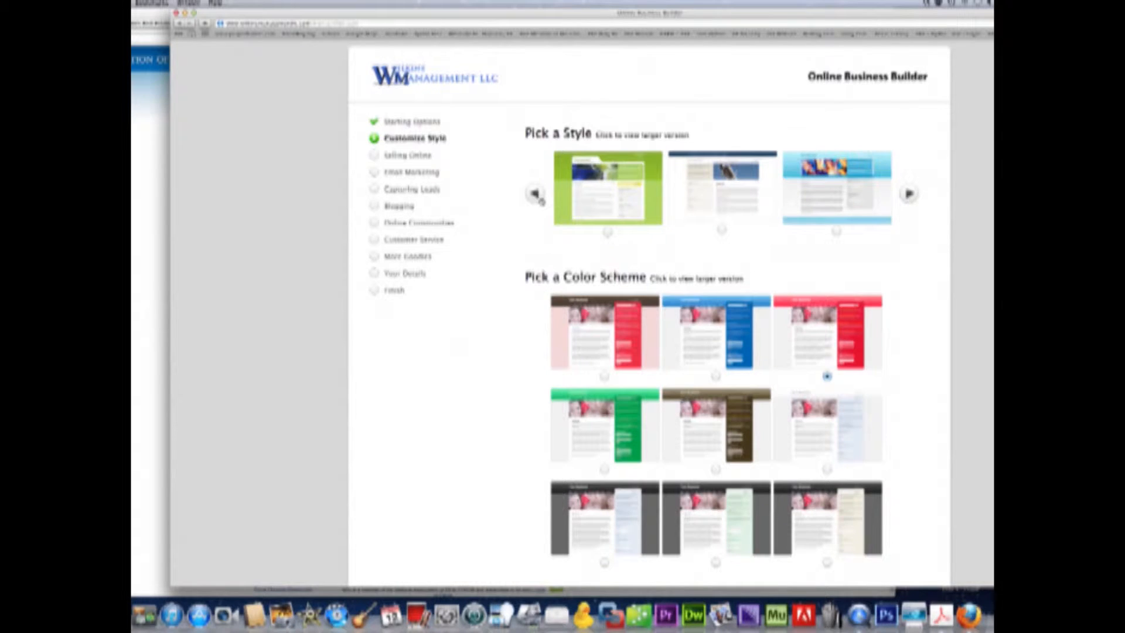
left_click(534, 193)
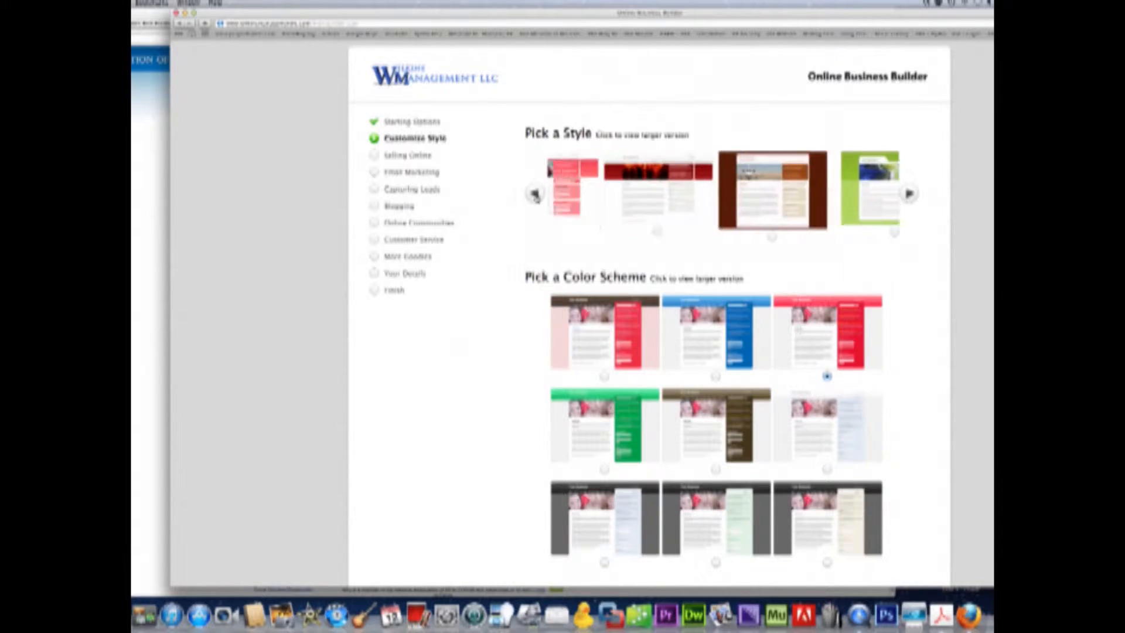
left_click(607, 227)
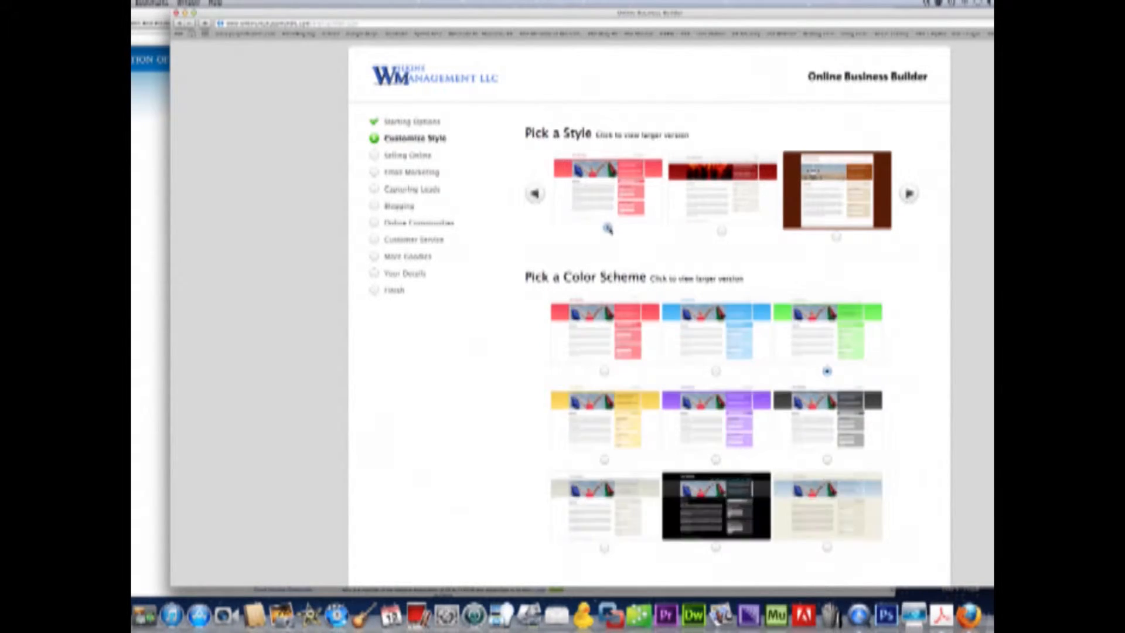
left_click(722, 230)
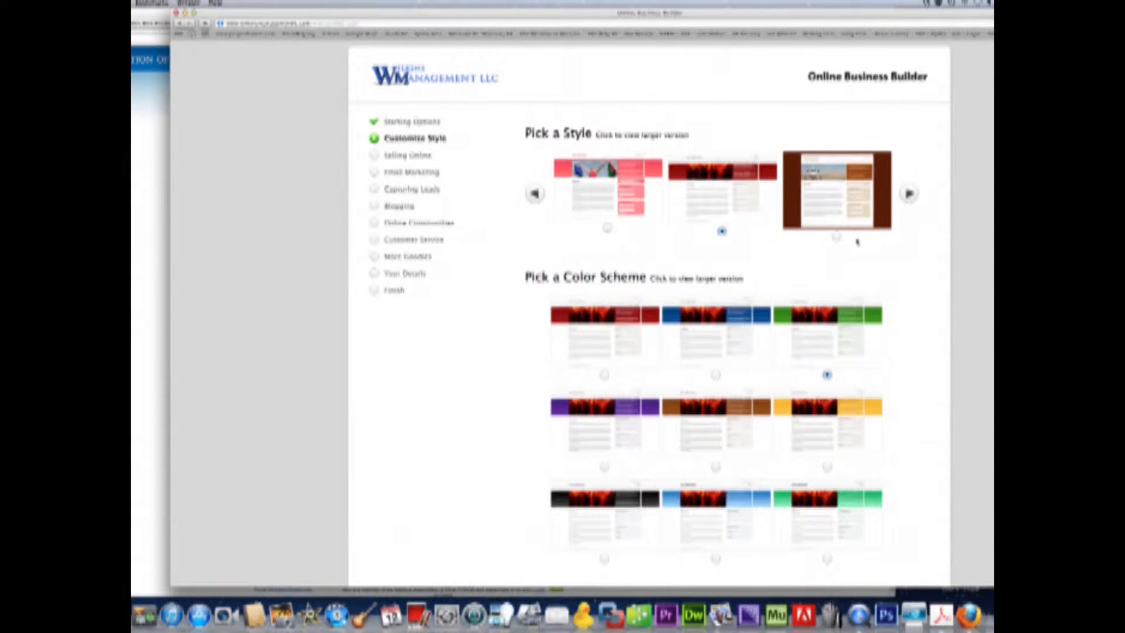
left_click(836, 237)
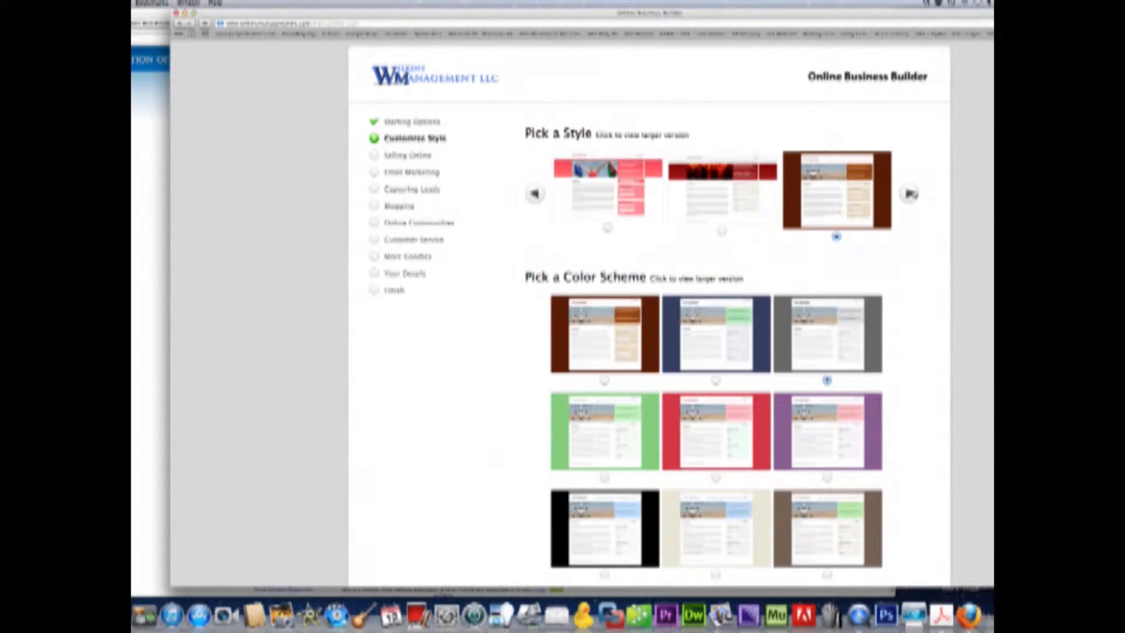
left_click(909, 193)
left_click(910, 193)
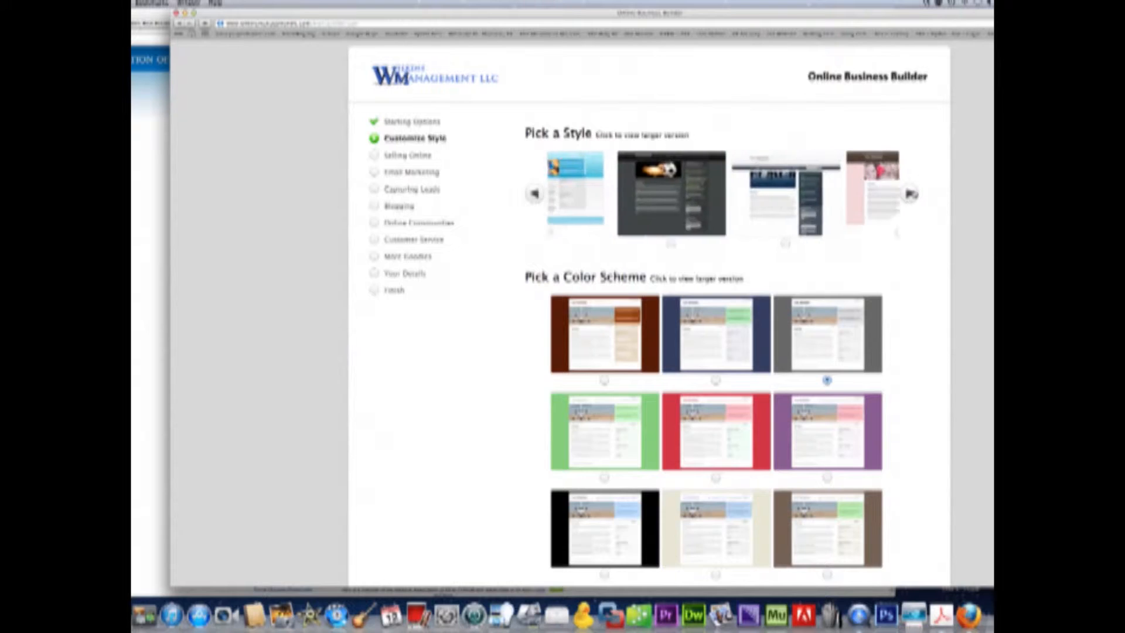
left_click(722, 242)
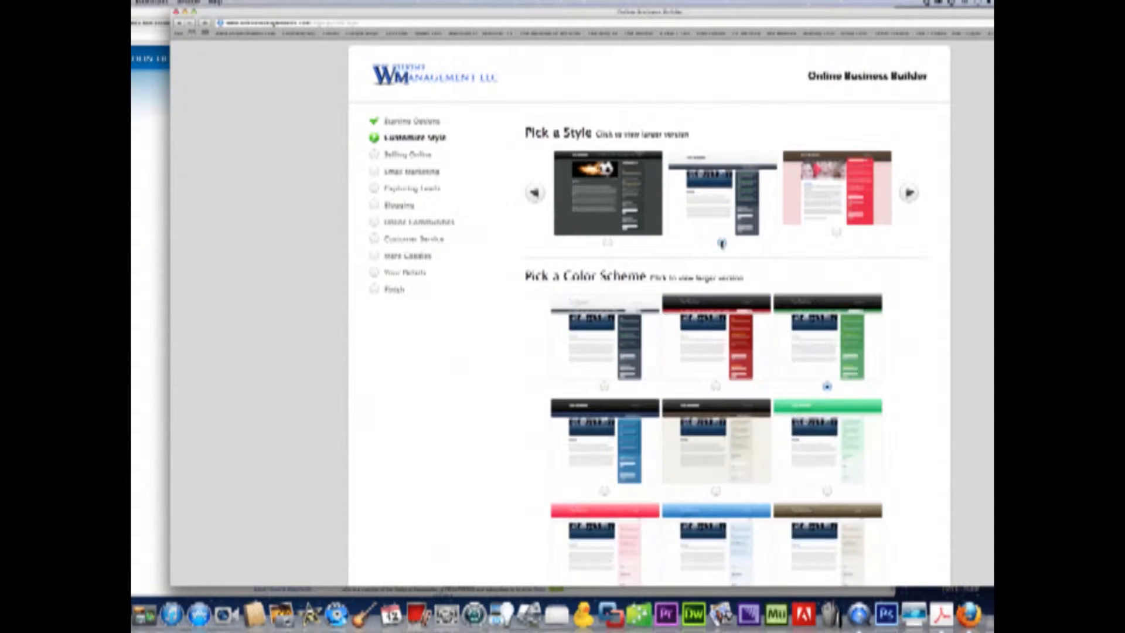
left_click(604, 386)
scroll(604, 386, "down", 6)
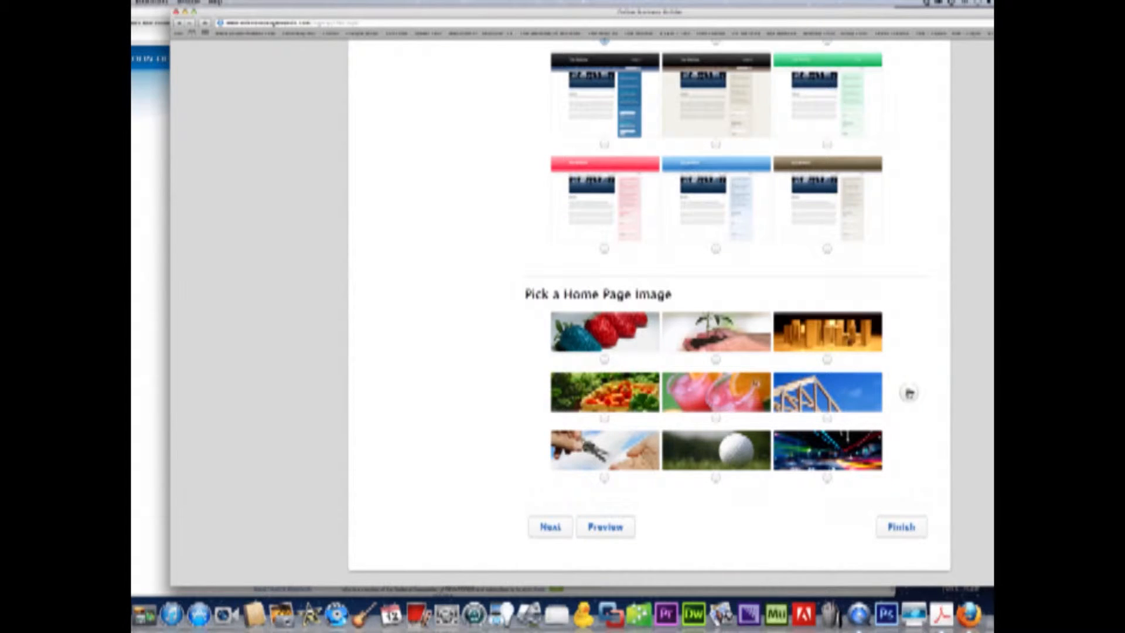
- Page through the home page images, pick the SOLD sign photo, and continue
left_click(910, 394)
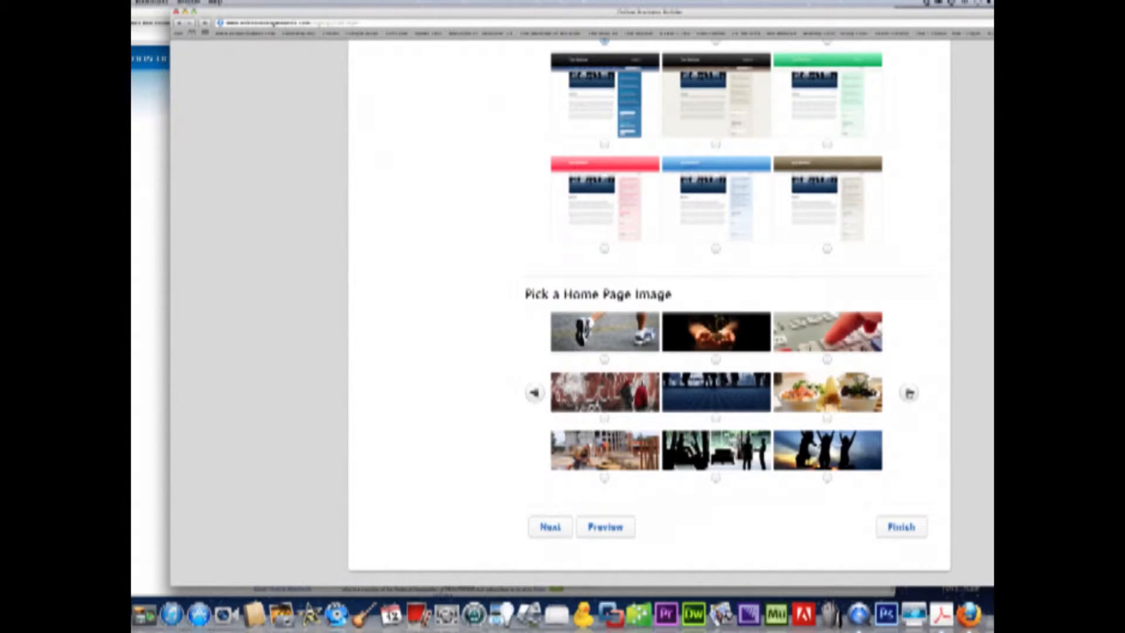
left_click(909, 393)
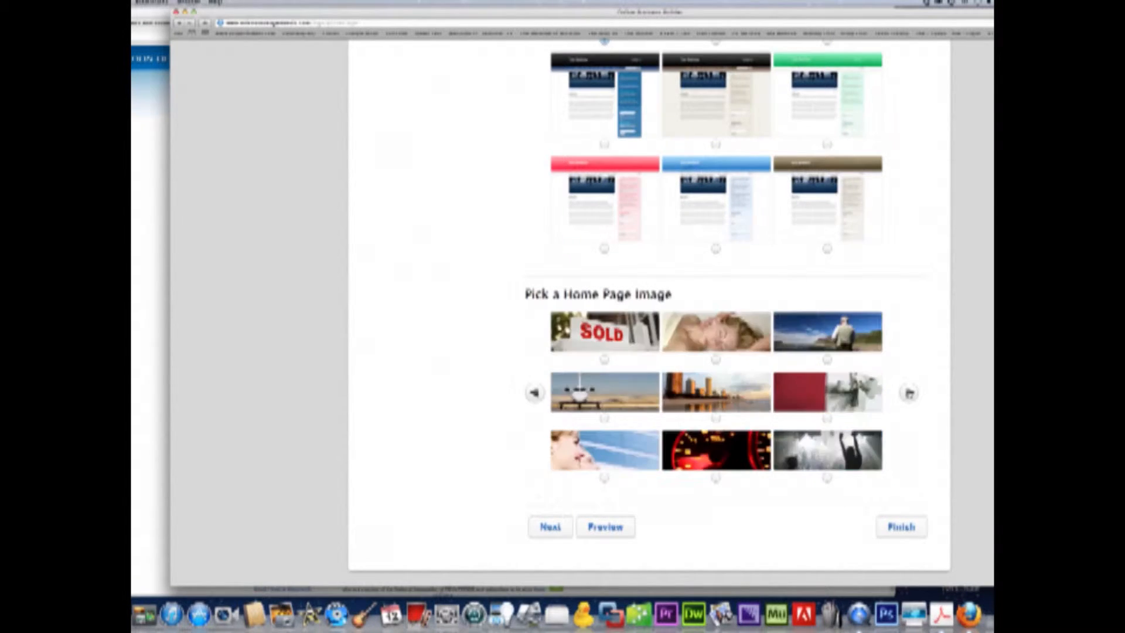
left_click(604, 359)
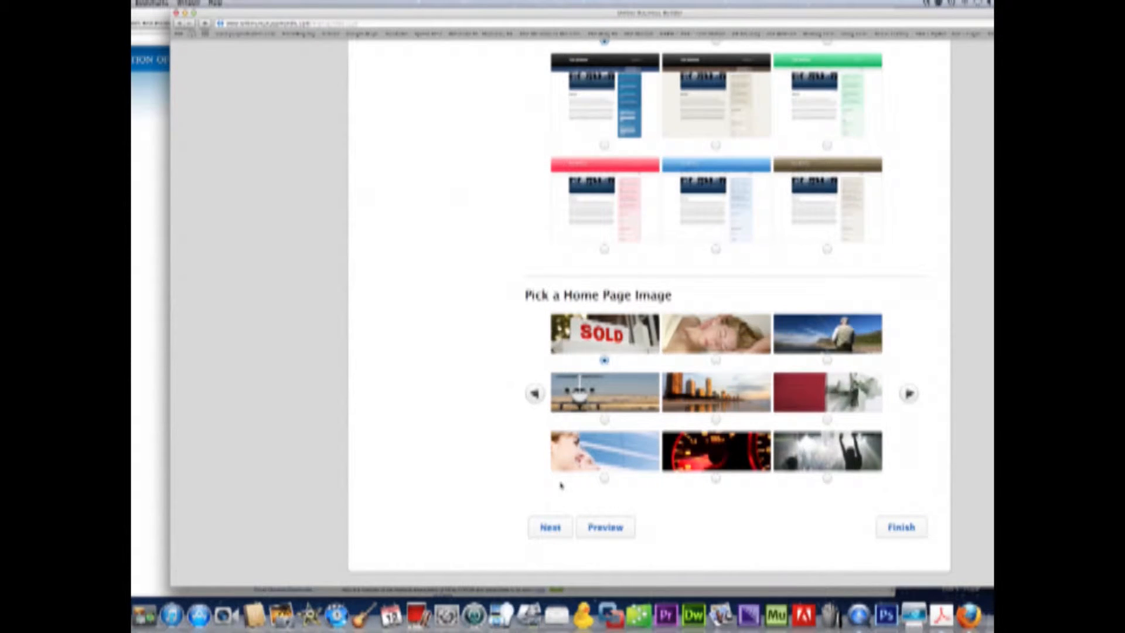
left_click(549, 527)
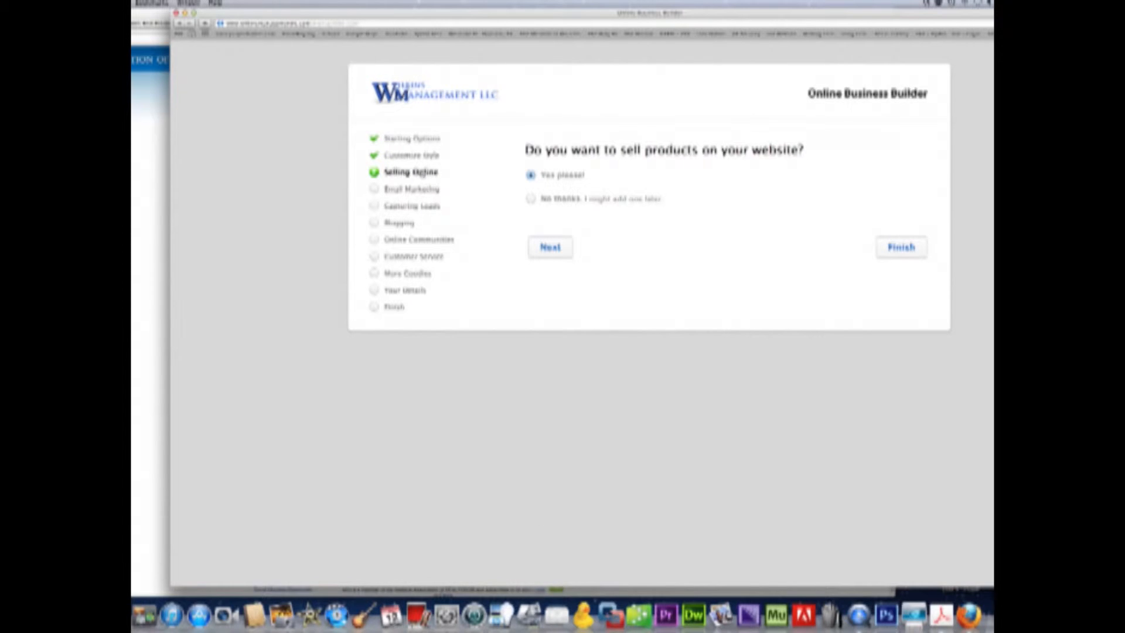
- Decline online selling, keep the newsletter option, and pass the lead capture question
left_click(531, 198)
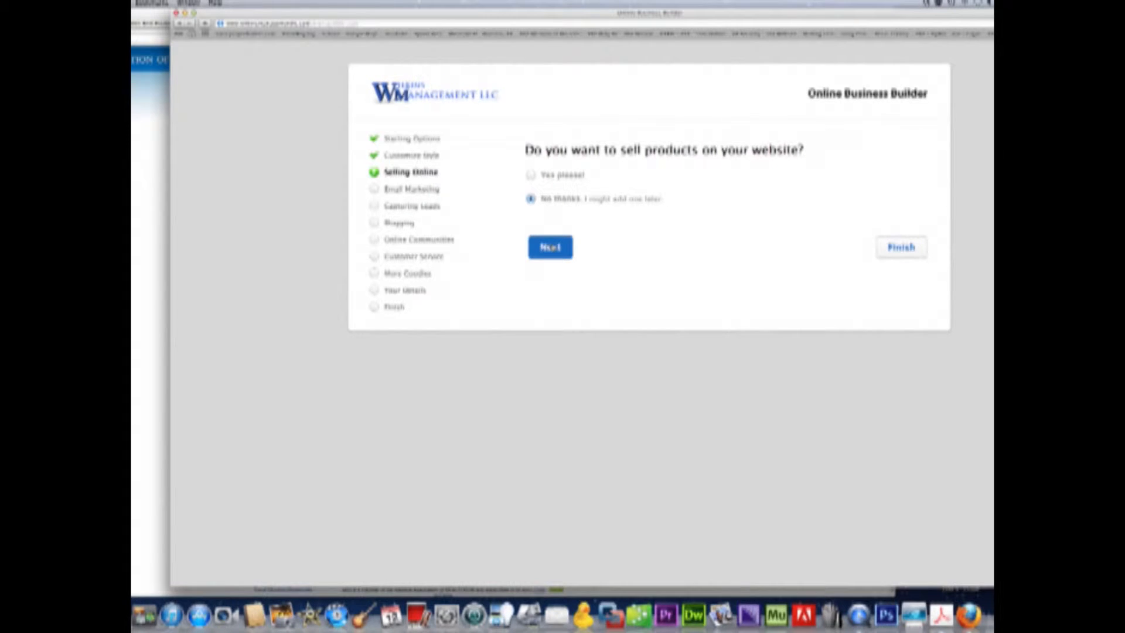
left_click(550, 248)
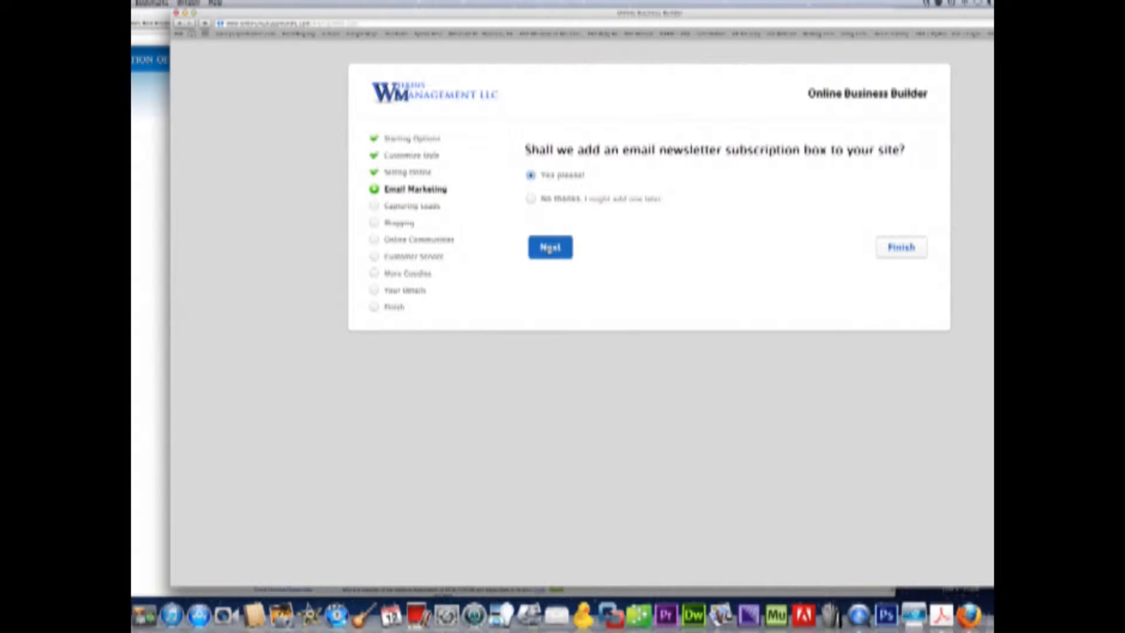
left_click(550, 247)
left_click(550, 249)
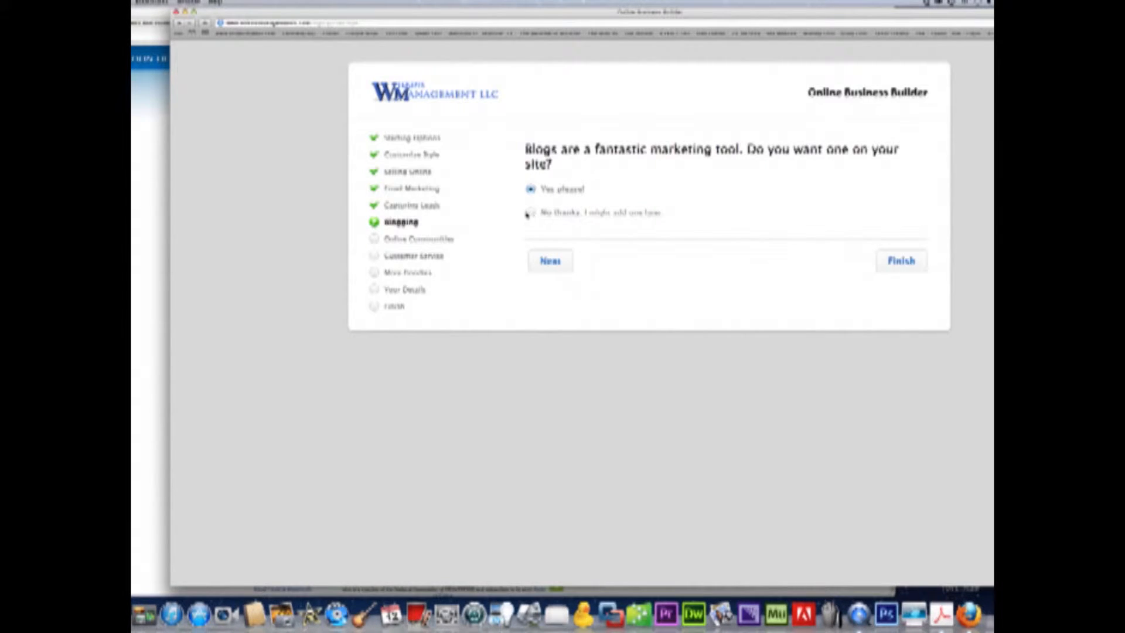
- Decline a blog and forums, and skip the member-only area question
left_click(530, 213)
left_click(539, 257)
left_click(530, 214)
left_click(540, 258)
left_click(540, 246)
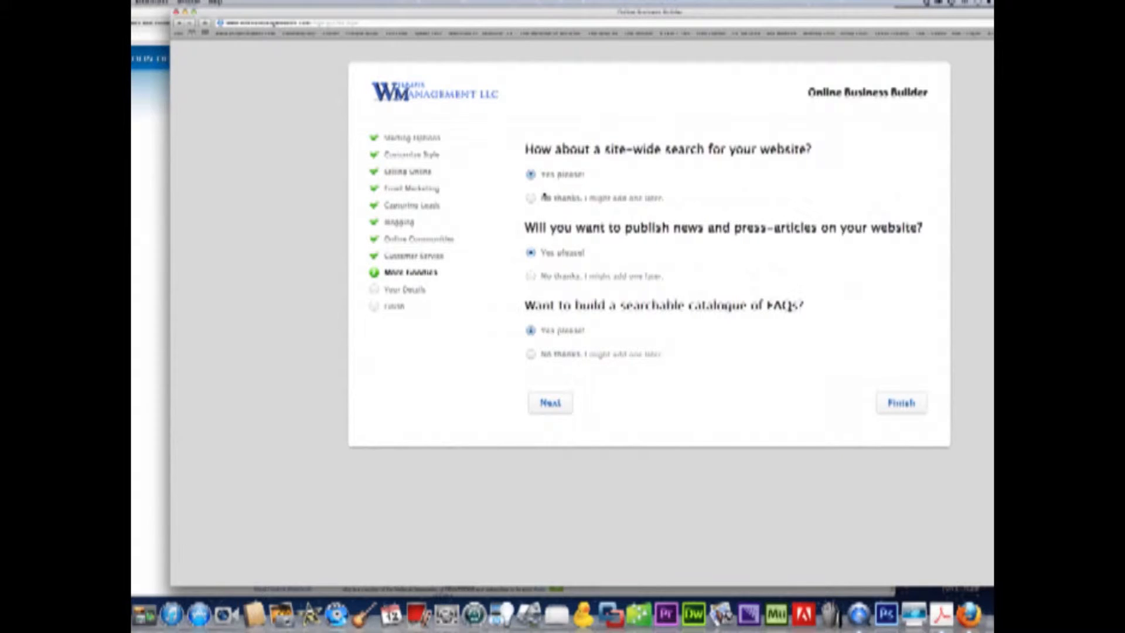
- Decline site-wide search and news articles, then go to the Your Details form
left_click(530, 198)
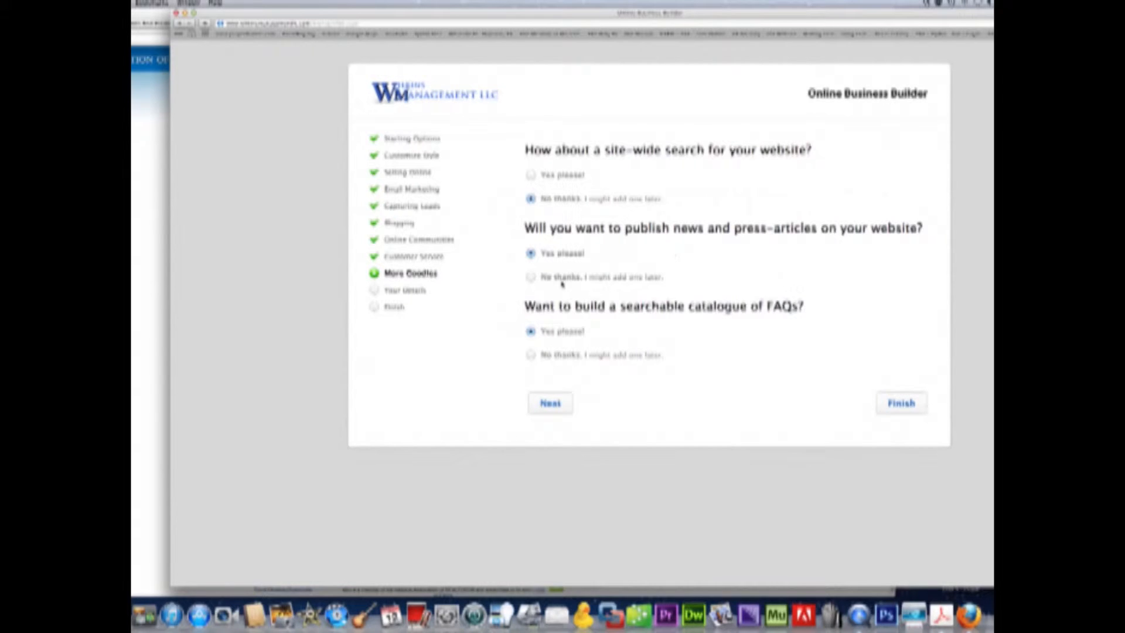
left_click(531, 277)
left_click(550, 403)
left_click(628, 239)
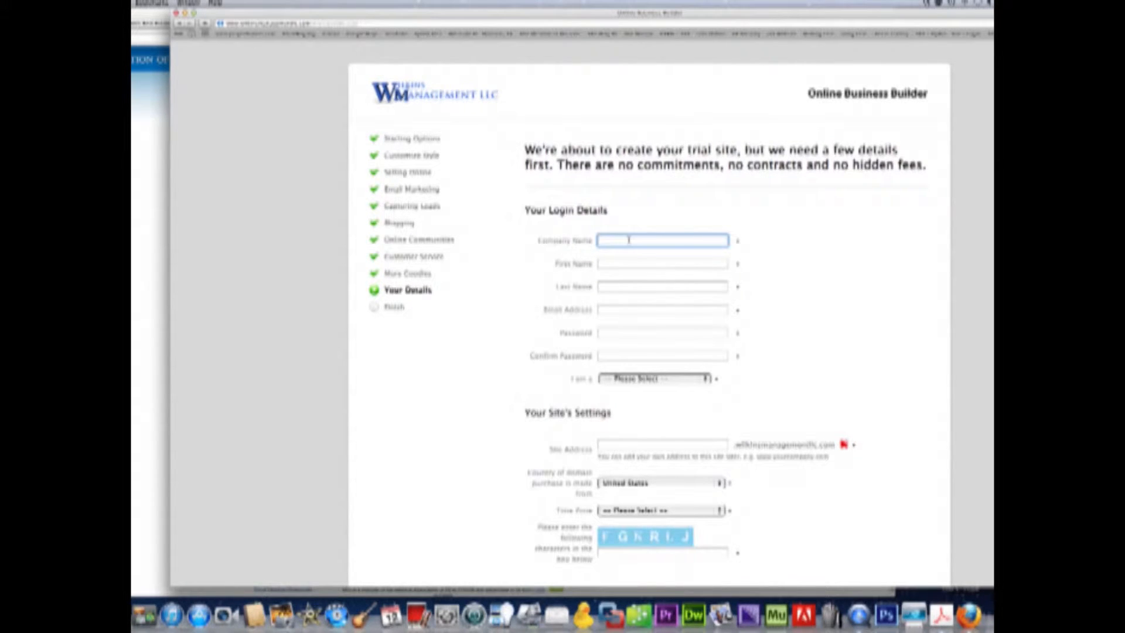
- Enter 'My Real Estate Wiki' as company name and choose Web Designer/Professional as user type
type("My Real Estate Wiki")
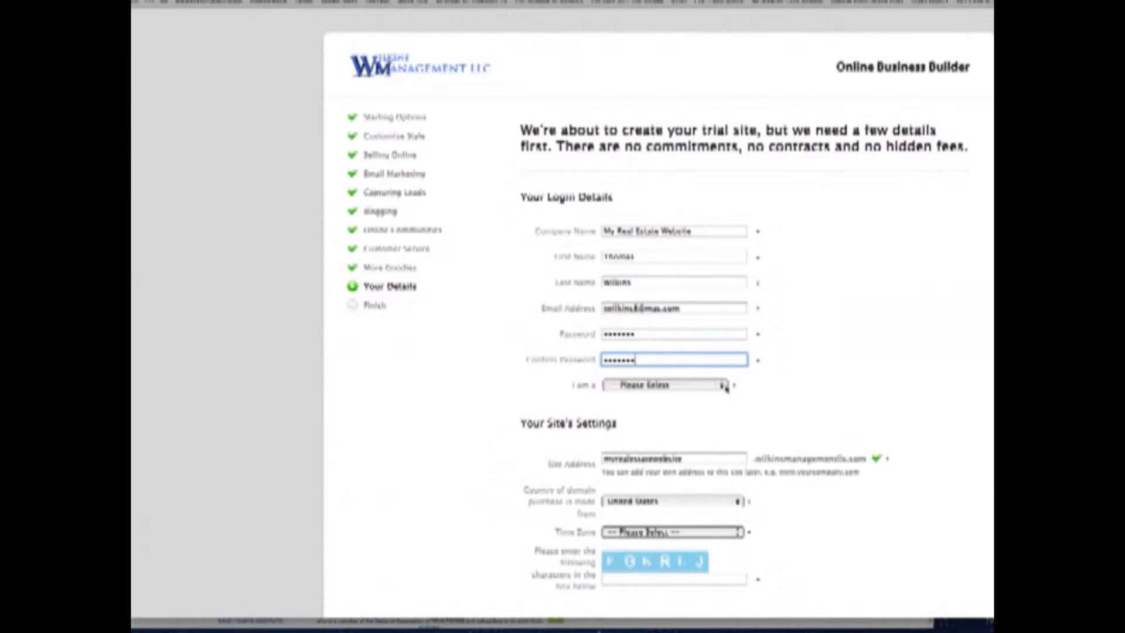
left_click(722, 384)
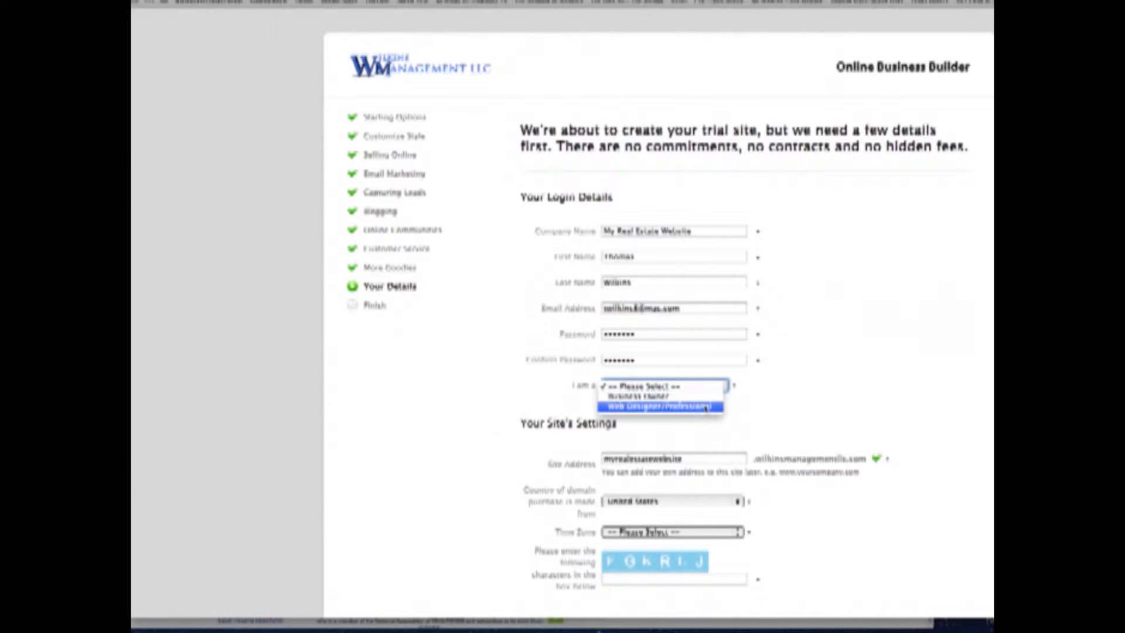
left_click(706, 406)
scroll(667, 428, "down", 2)
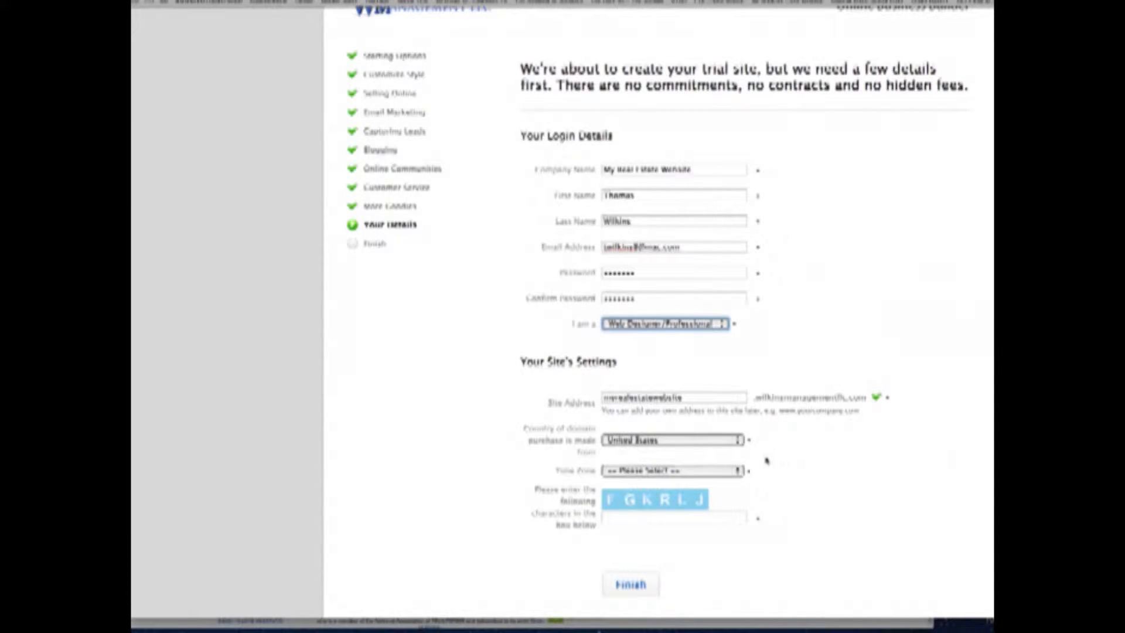
- Choose Central Time as the time zone, fill the captcha, finish signup and preview the site
left_click(735, 472)
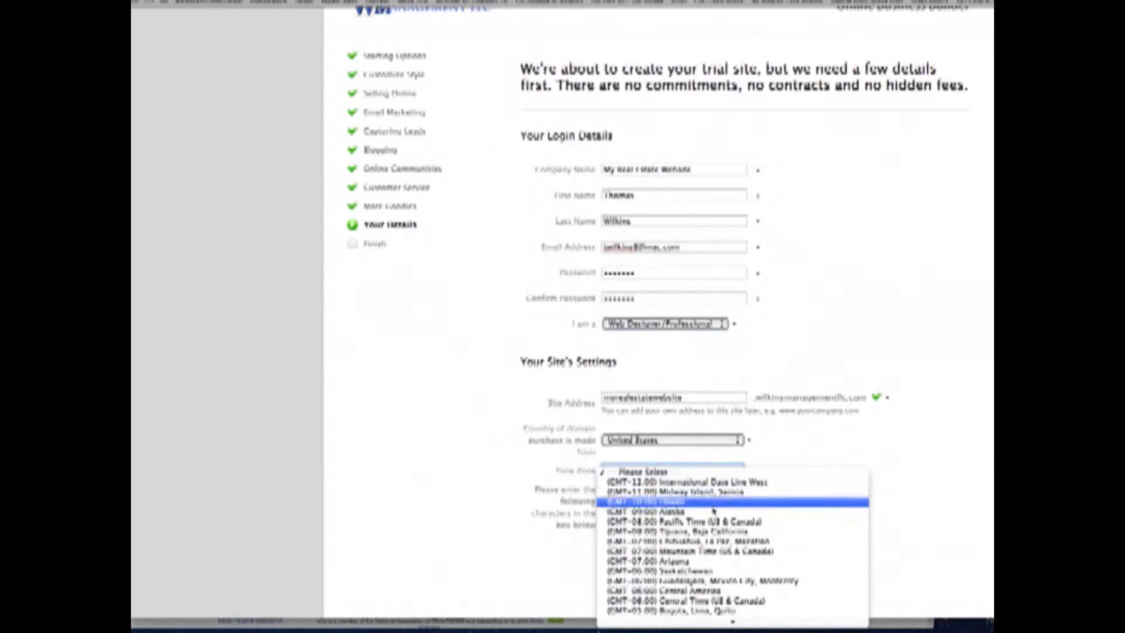
left_click(696, 604)
left_click(667, 515)
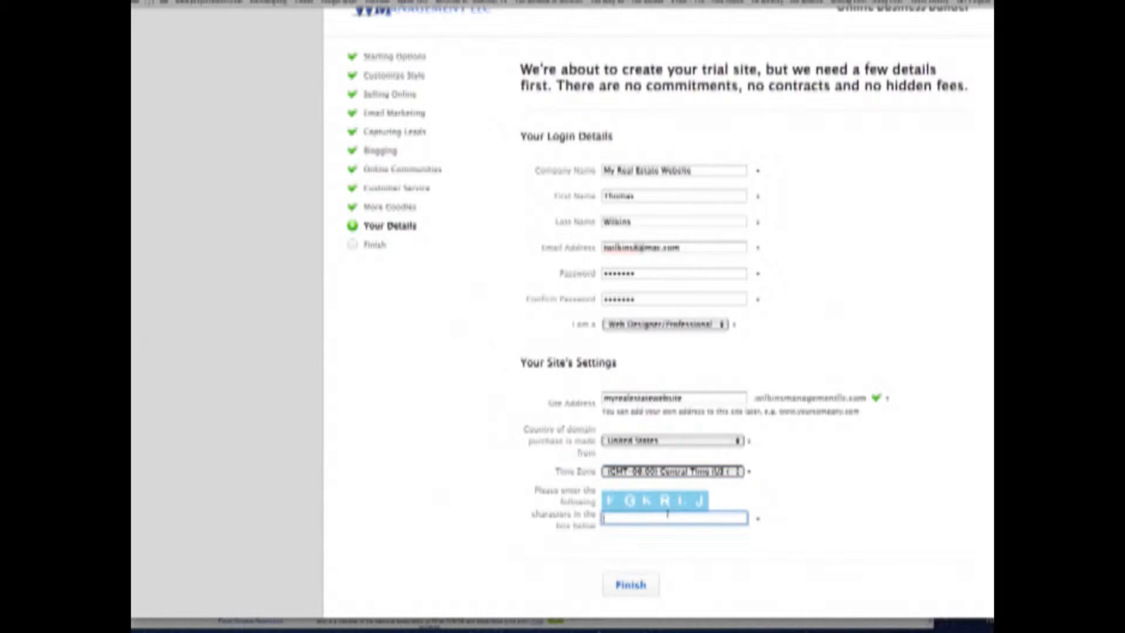
type("fg")
left_click(631, 584)
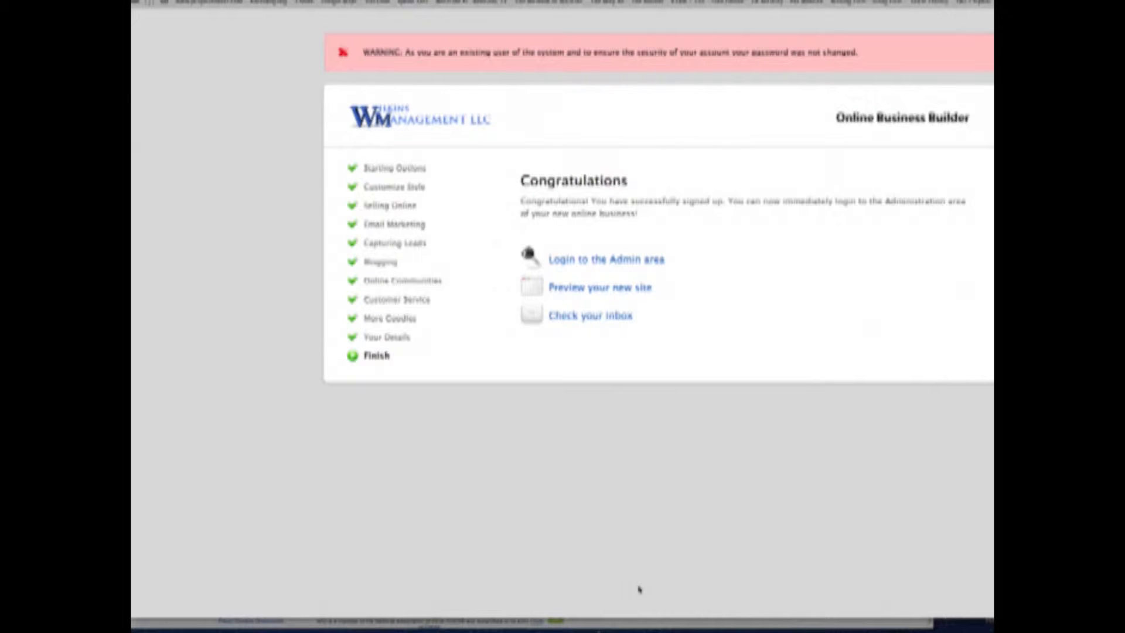
left_click(596, 289)
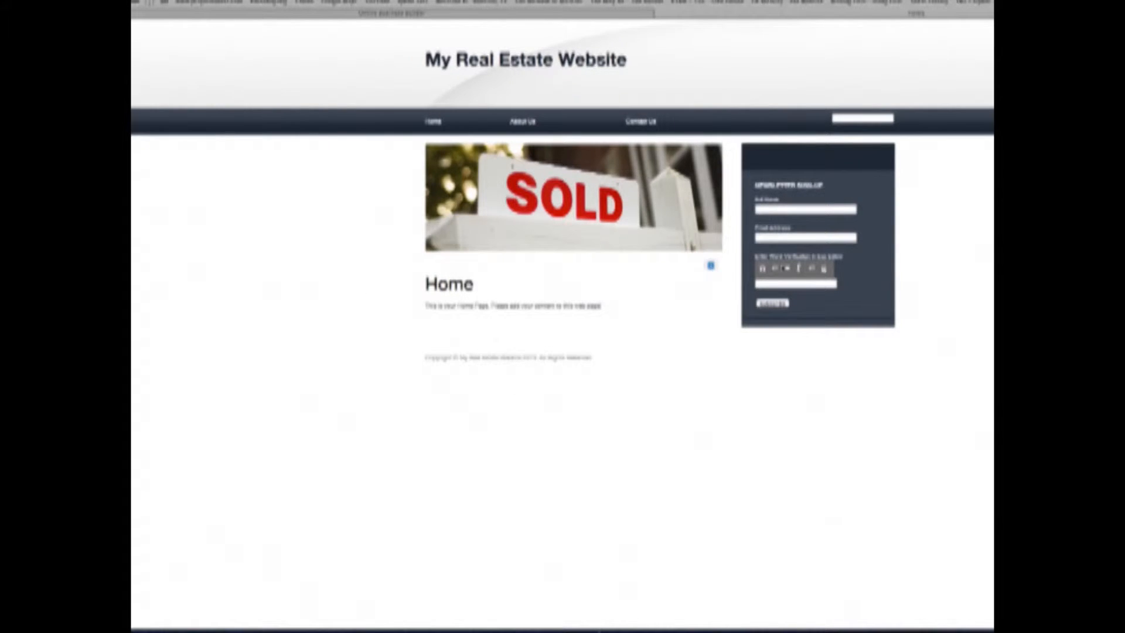
key("super+Tab")
- Open the 'Thank you for subscribing' email and follow its verification link
scroll(584, 179, "down", 5)
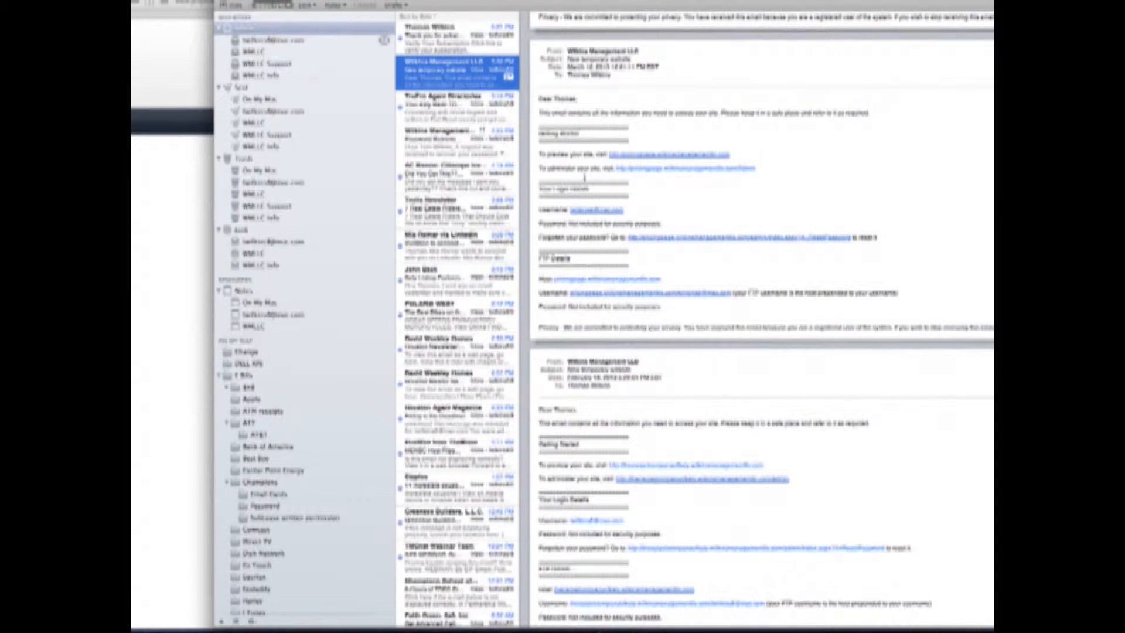
left_click(427, 41)
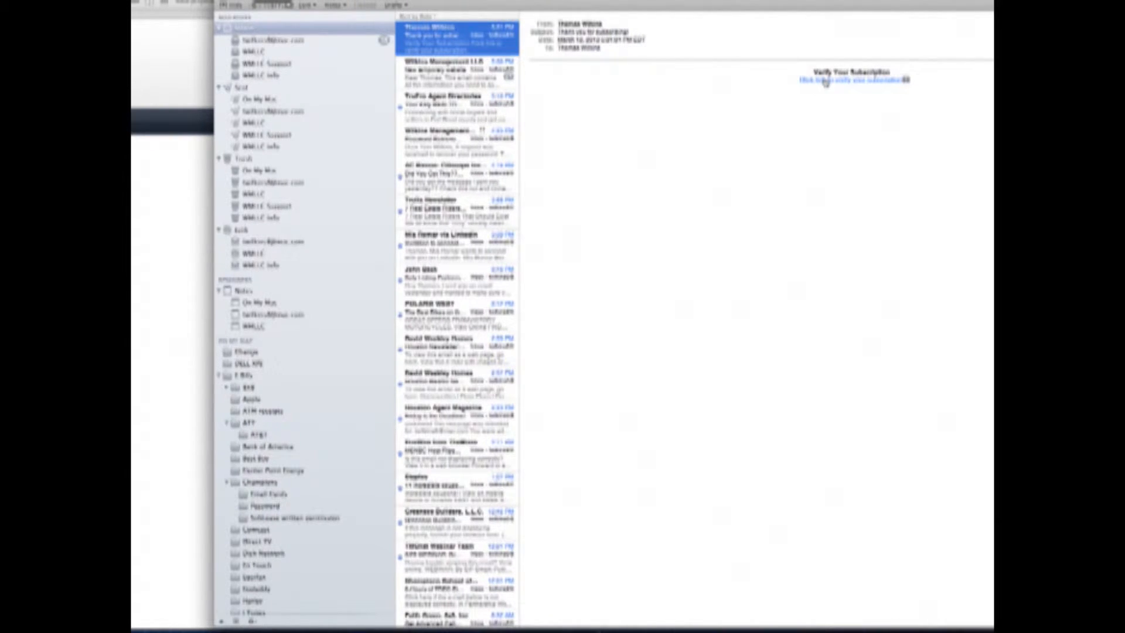
left_click(825, 82)
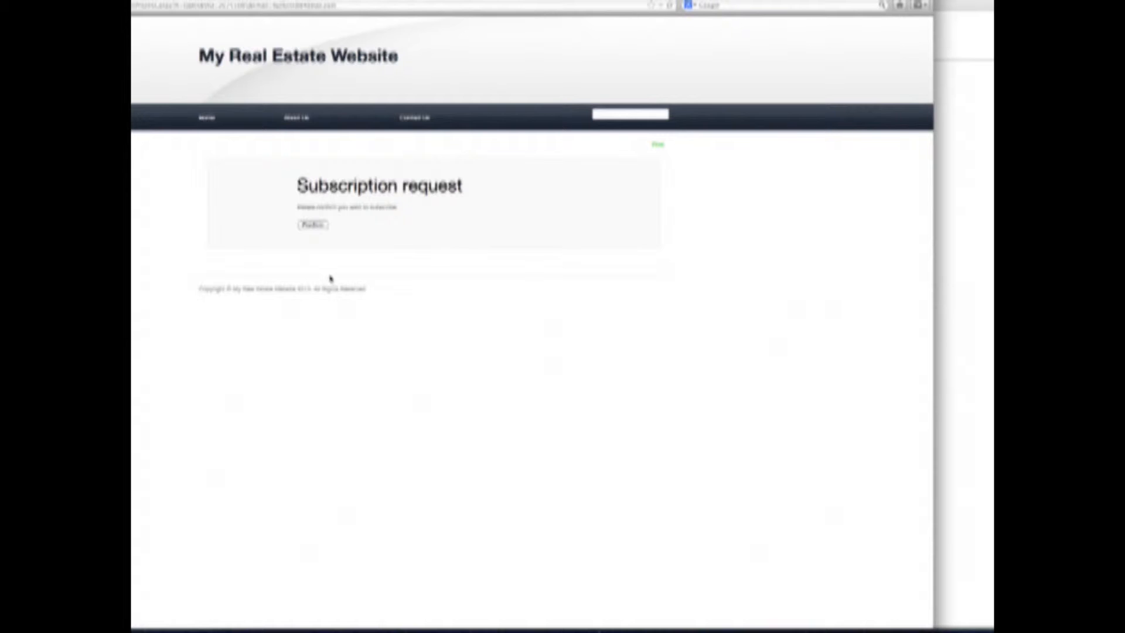
- Confirm the newsletter subscription on the Subscription request page
left_click(313, 226)
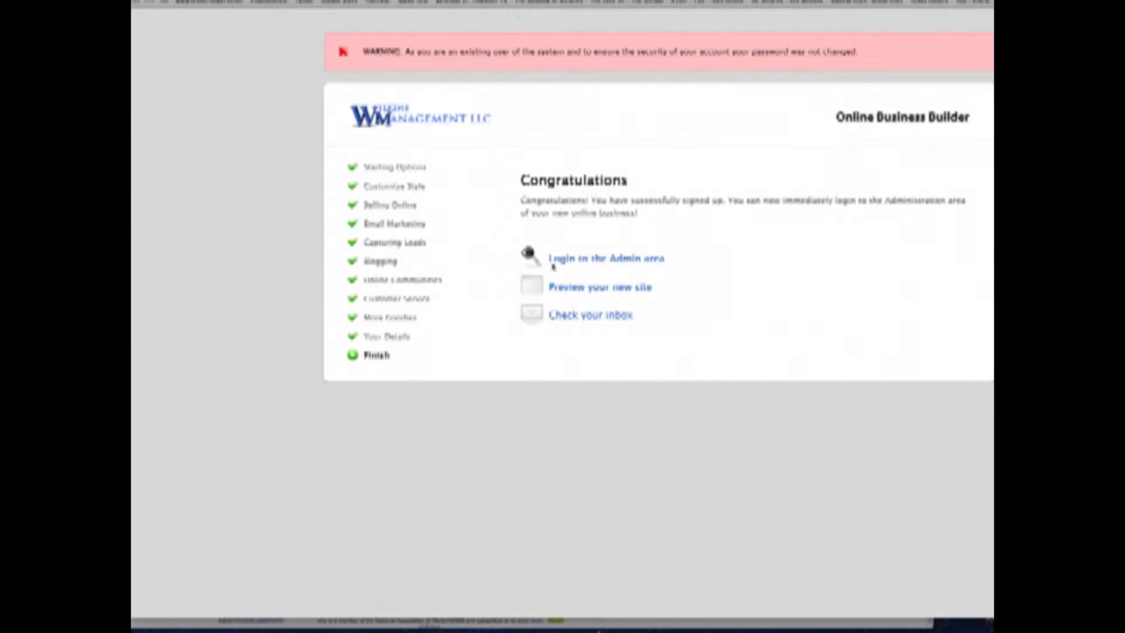
- Sign in to the site's admin area by entering the account password
left_click(583, 260)
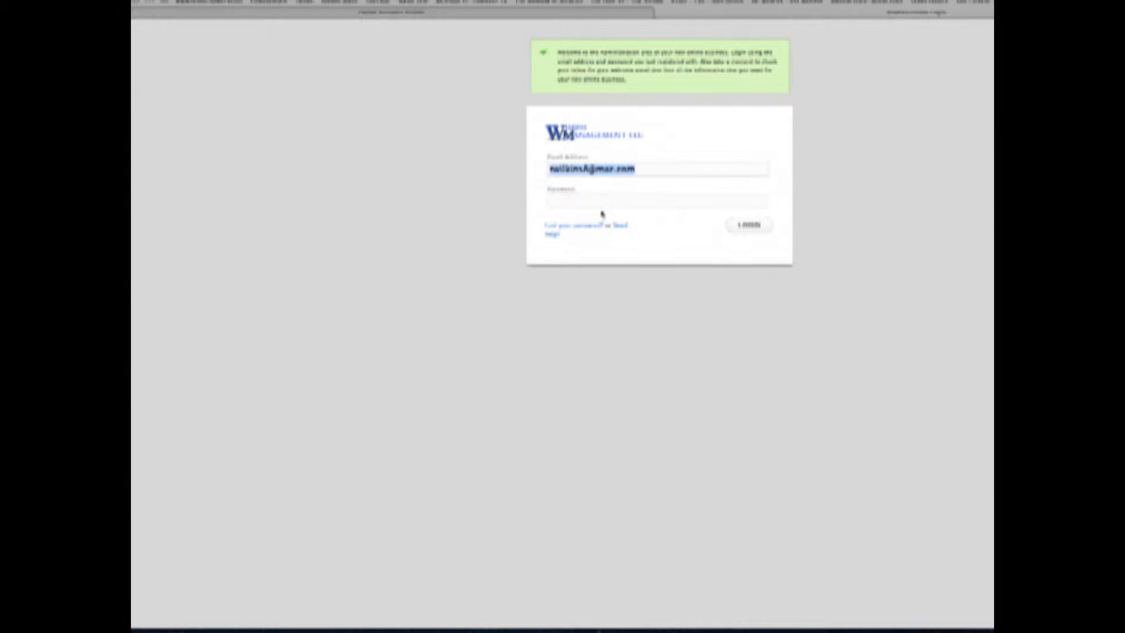
left_click(601, 200)
type("•••••••")
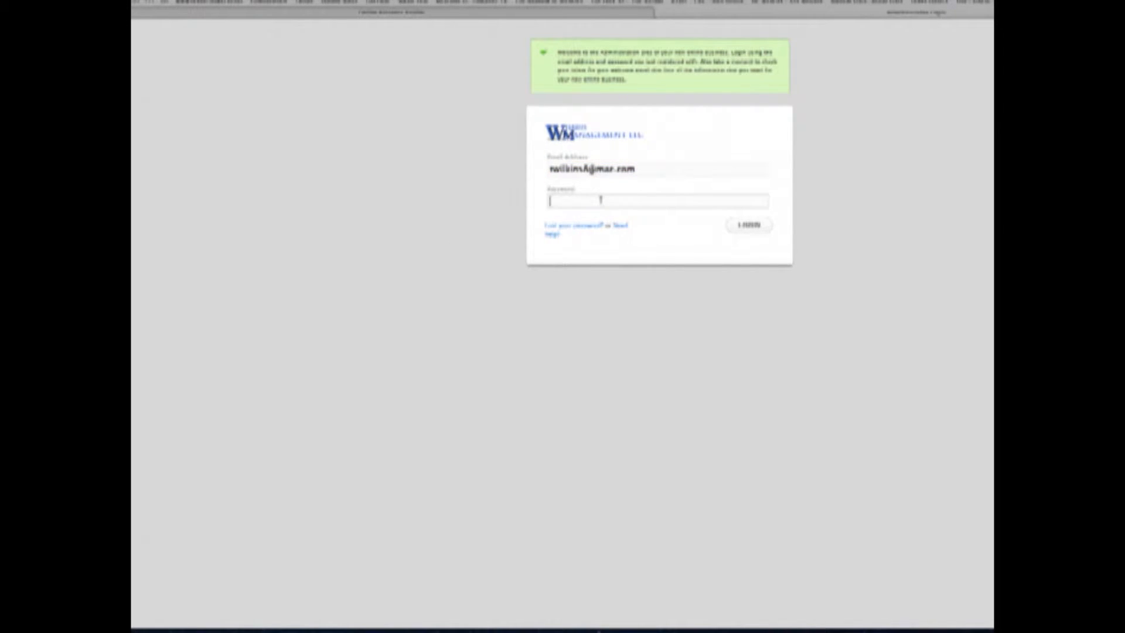
left_click(749, 226)
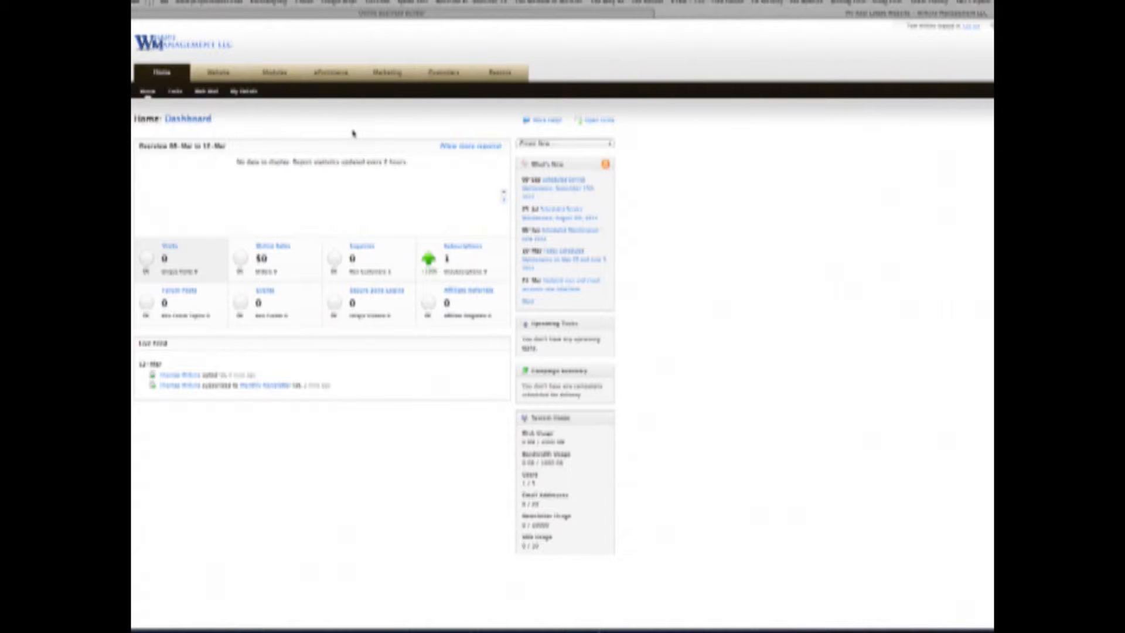
- Reveal the 'Create a new Web Page' option under Website > Web Pages
mouse_move(218, 73)
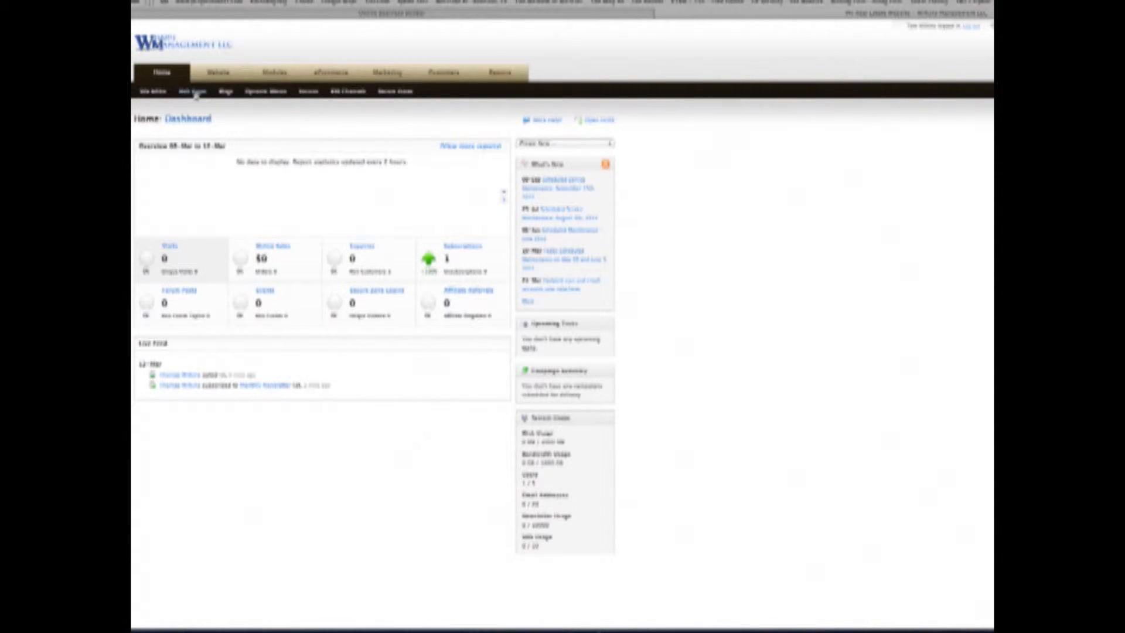
mouse_move(195, 94)
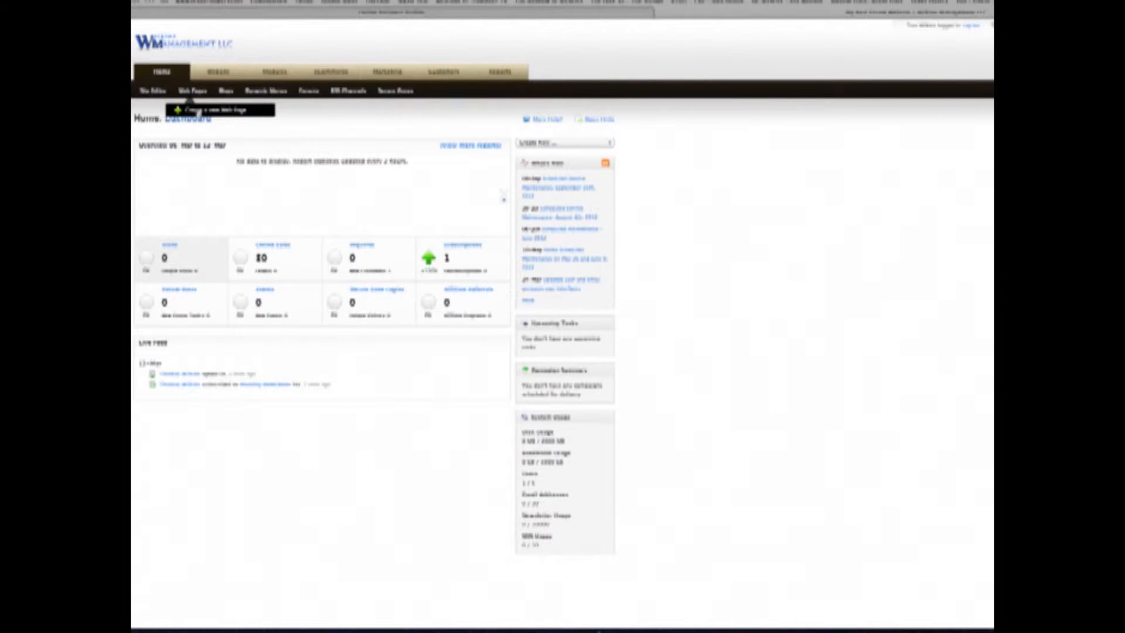
- Create a page named 'My Listings', expand More Options, and switch the editor to HTML
left_click(198, 110)
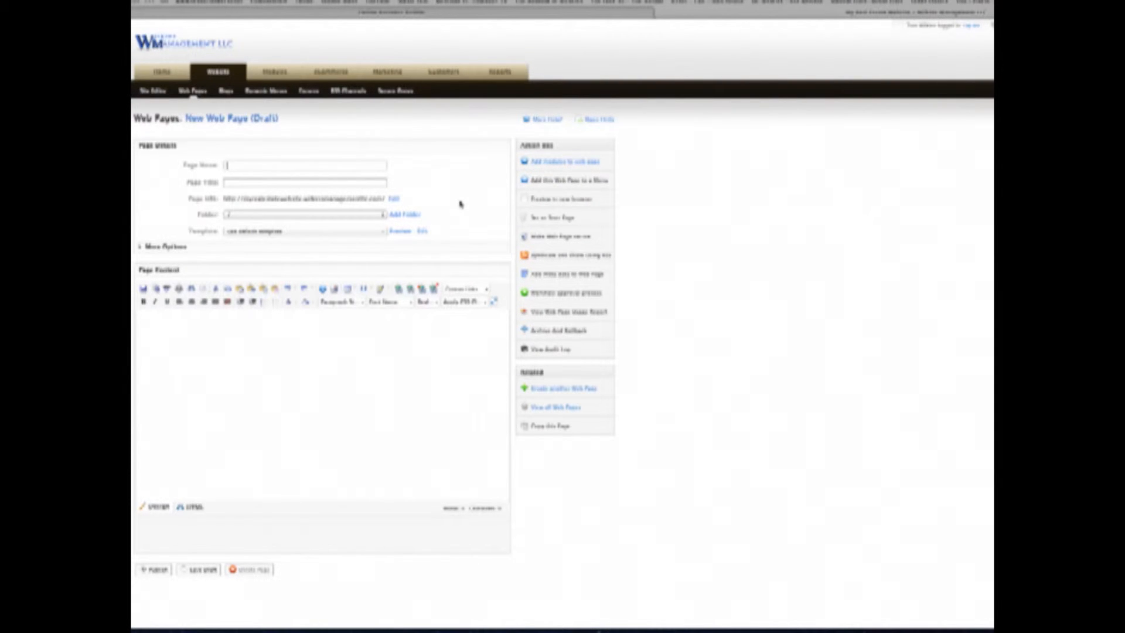
type("My Listings")
key("Tab")
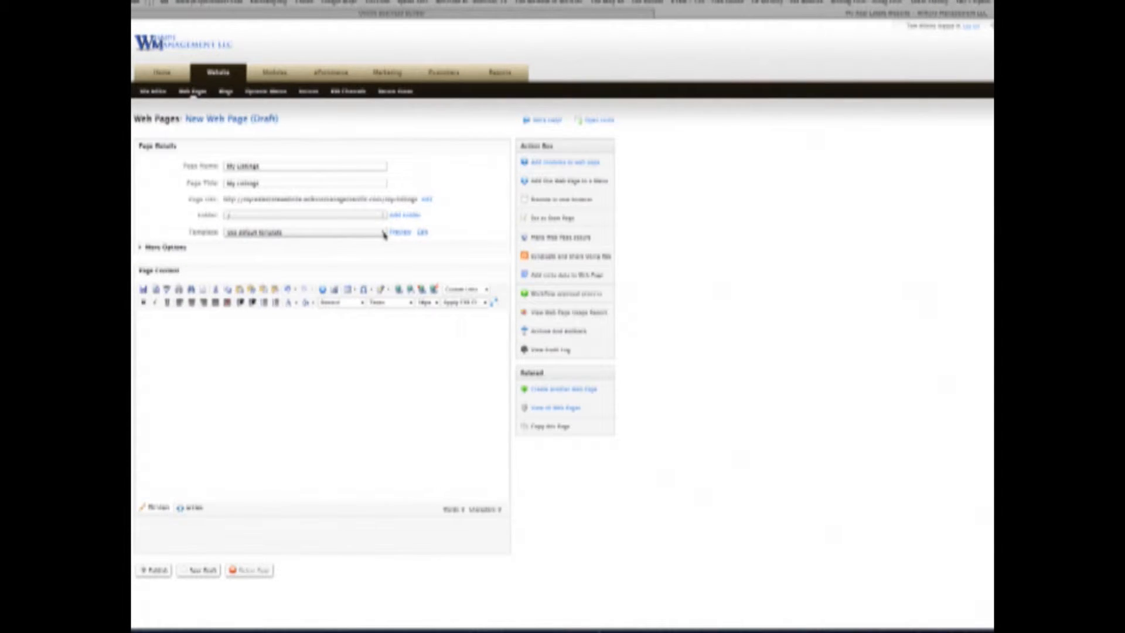
left_click(141, 248)
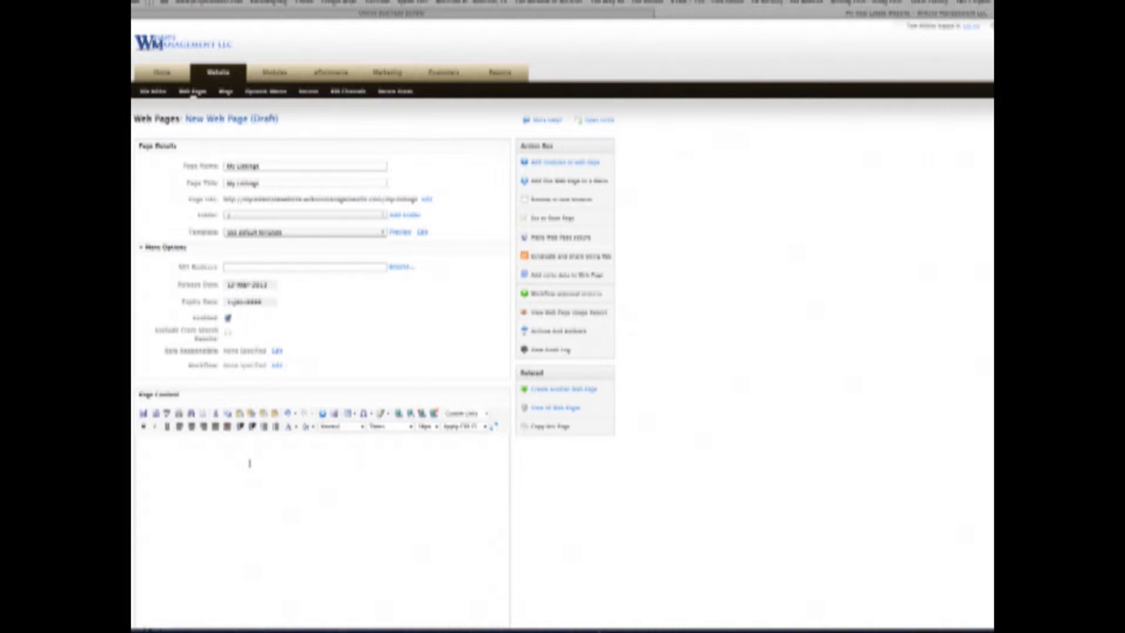
scroll(250, 464, "down", 2)
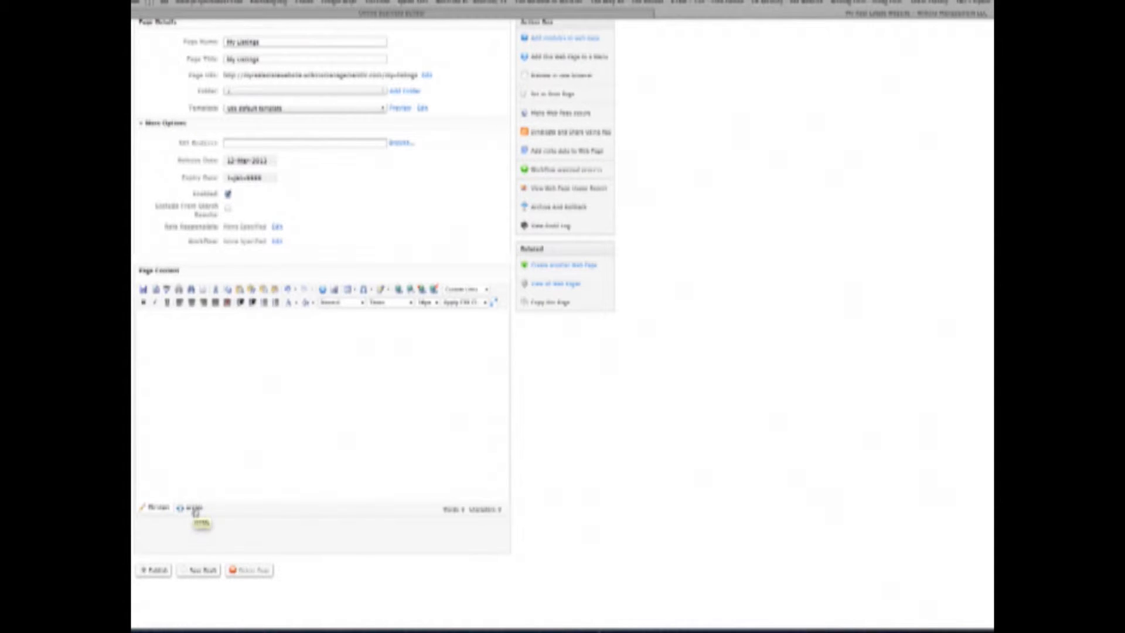
left_click(195, 509)
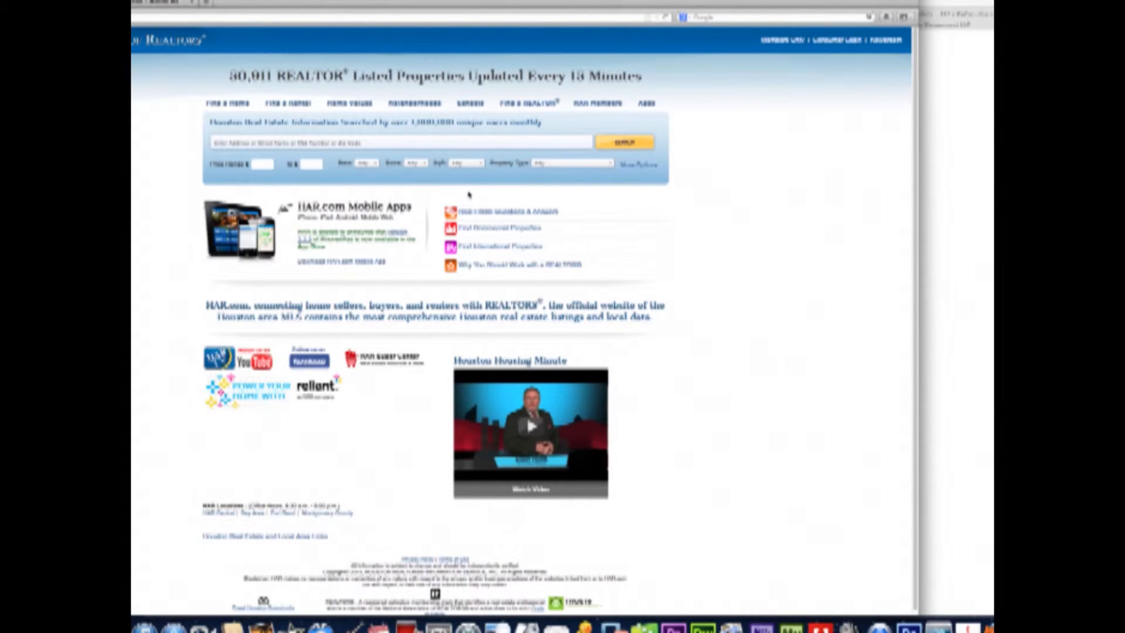
- Open HAR's members-only Featured Listings on Your Website tool through the Members Portal Tools
left_click(781, 41)
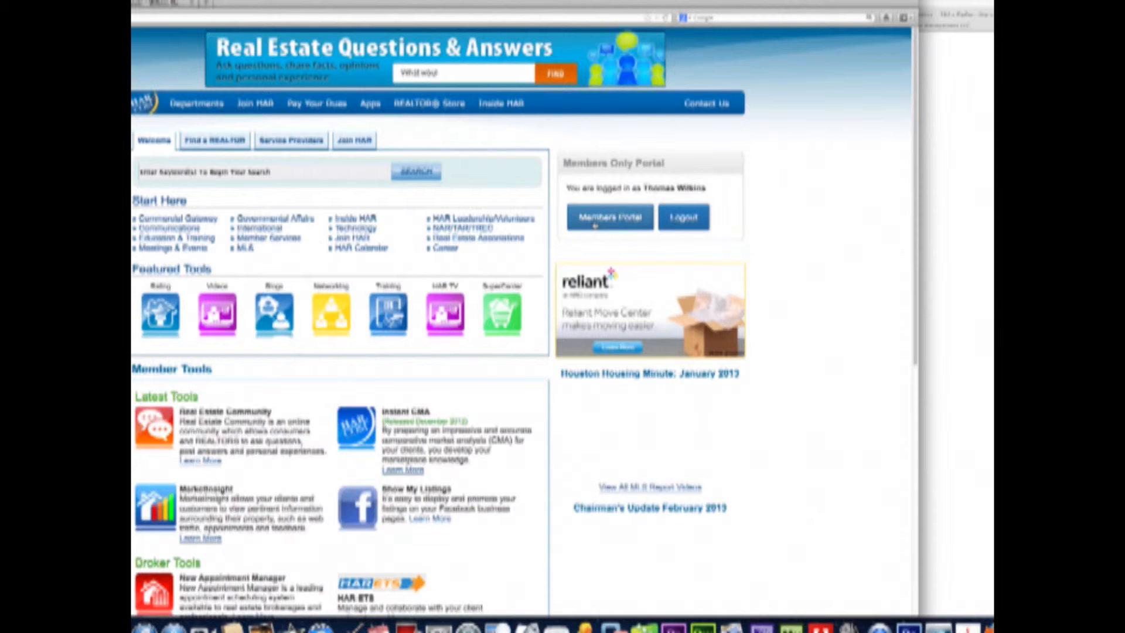
left_click(595, 225)
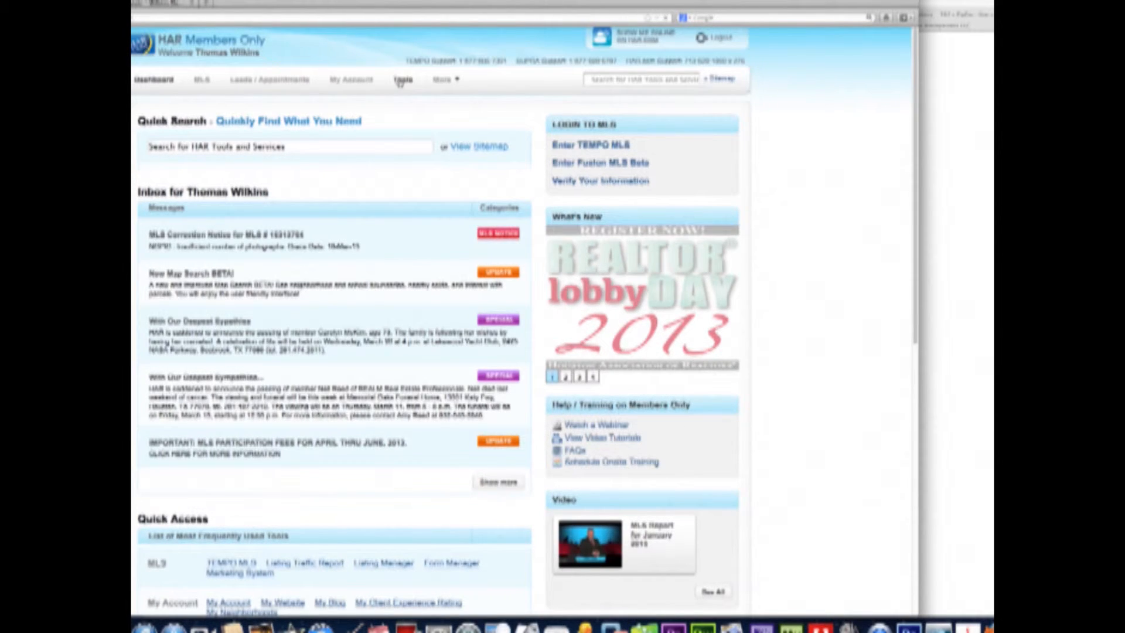
left_click(401, 81)
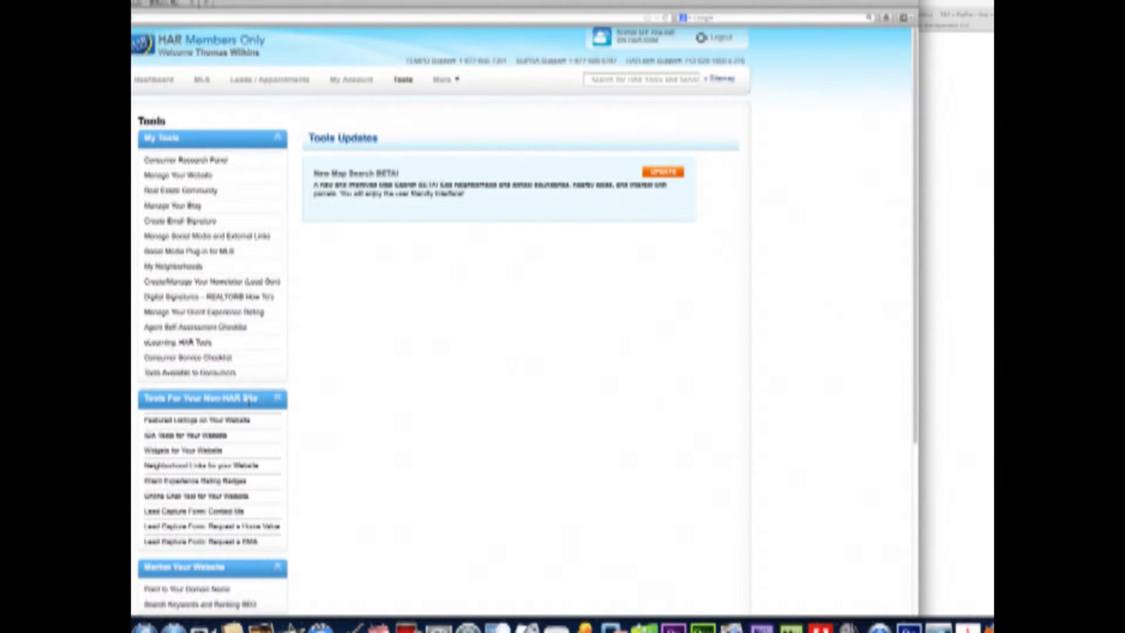
left_click(198, 420)
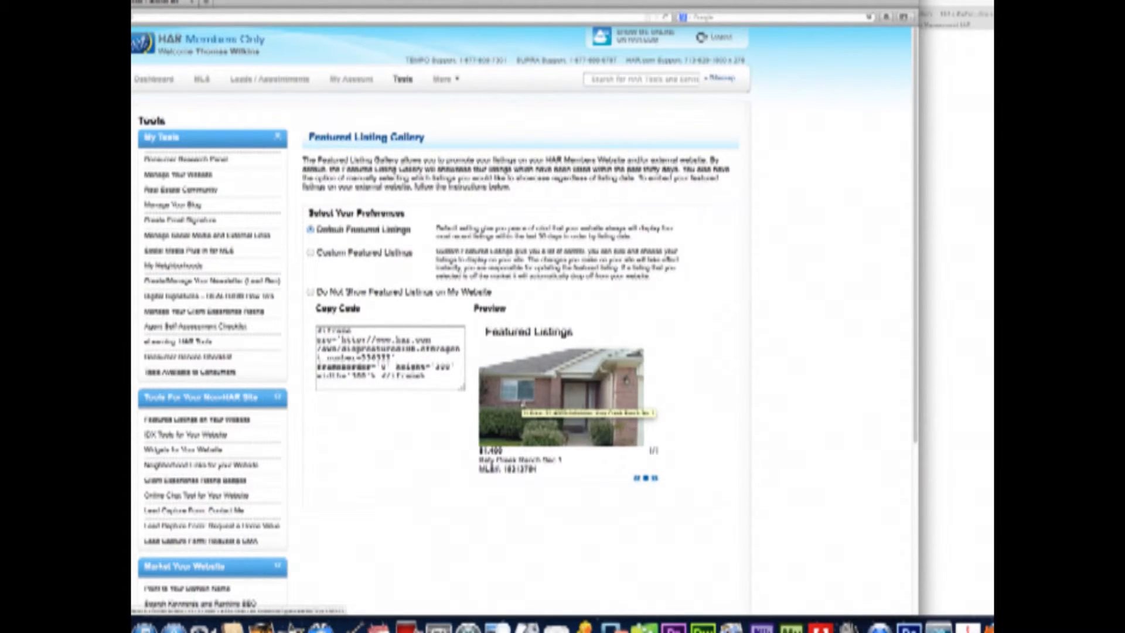
- Select the featured listings iframe embed code and return to the My Listings page editor
left_click(440, 378)
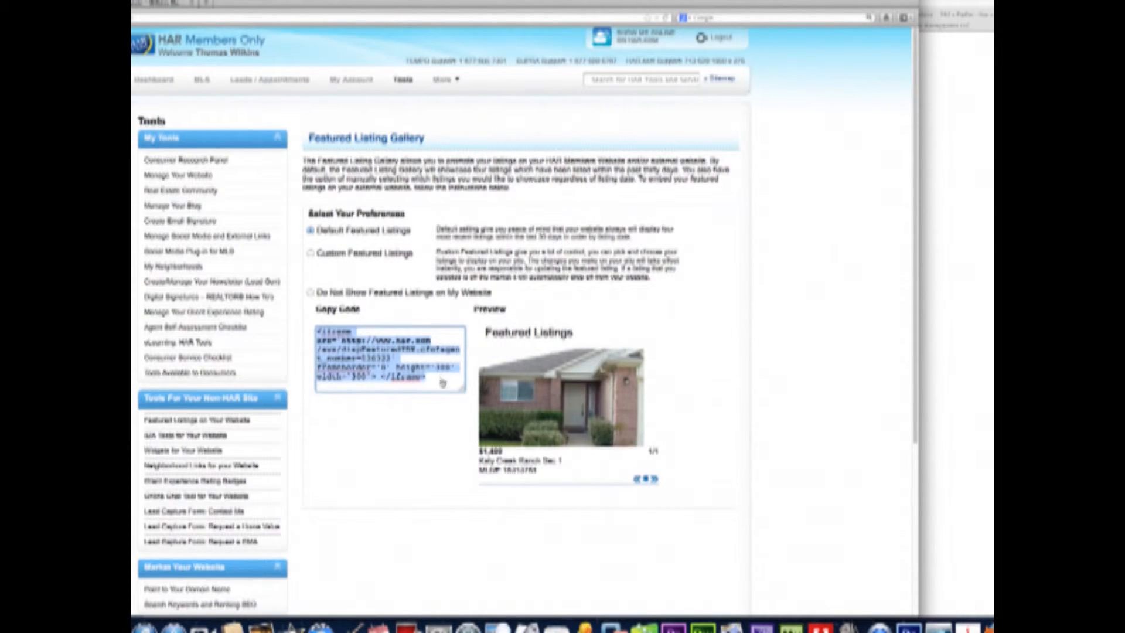
left_click(990, 362)
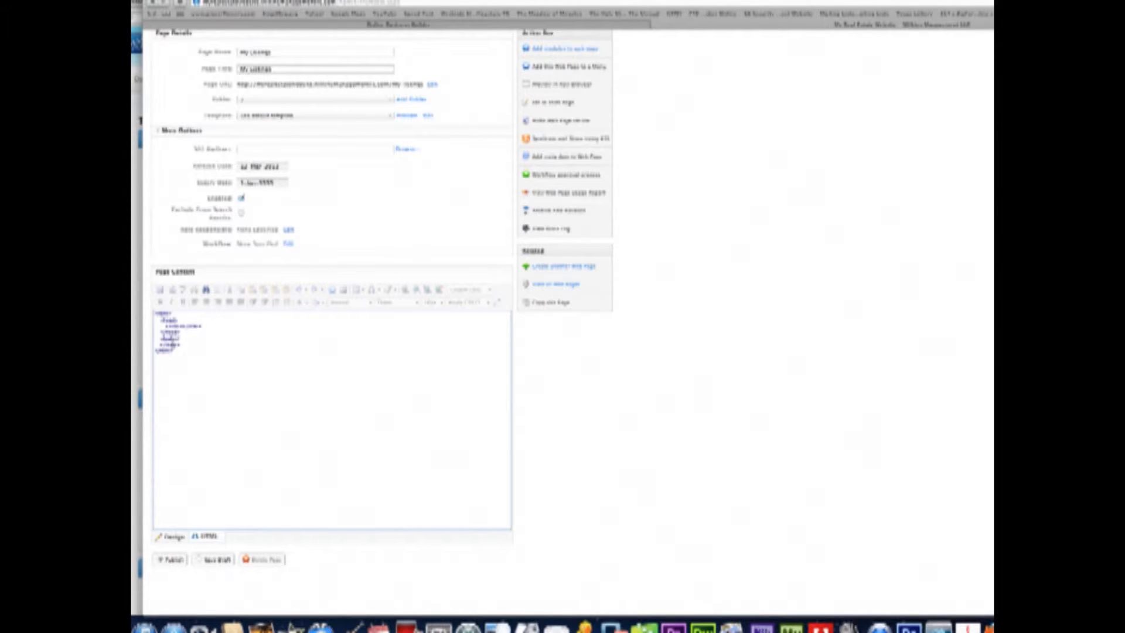
- Paste the featured listings iframe onto the My Listings body placeholder line and publish the page
left_click(184, 338)
key("super+v")
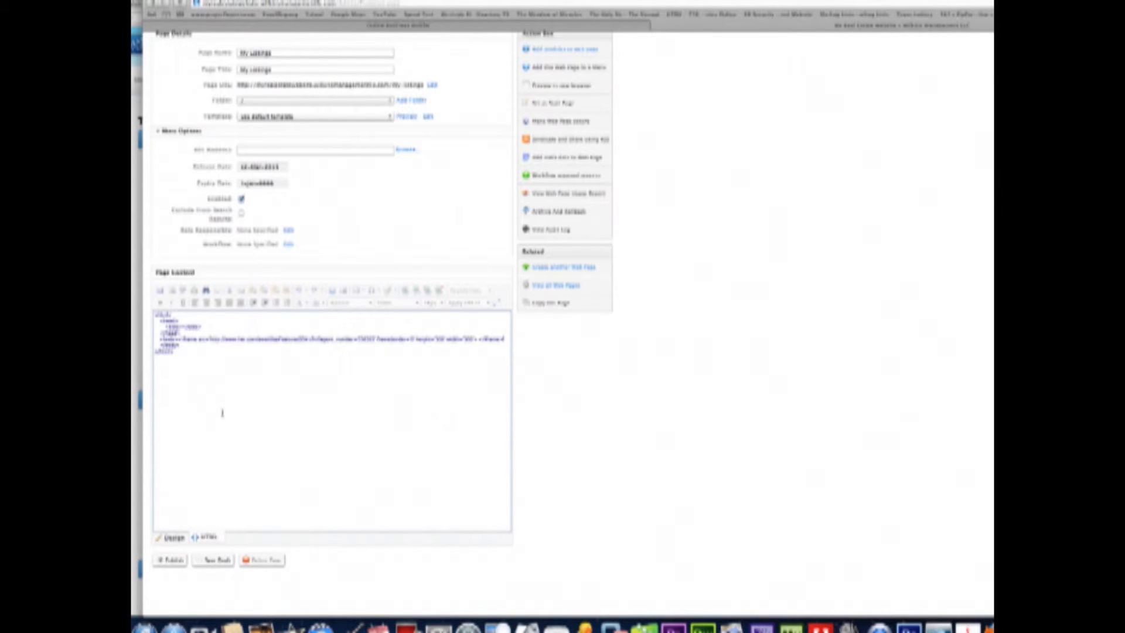
left_click(171, 560)
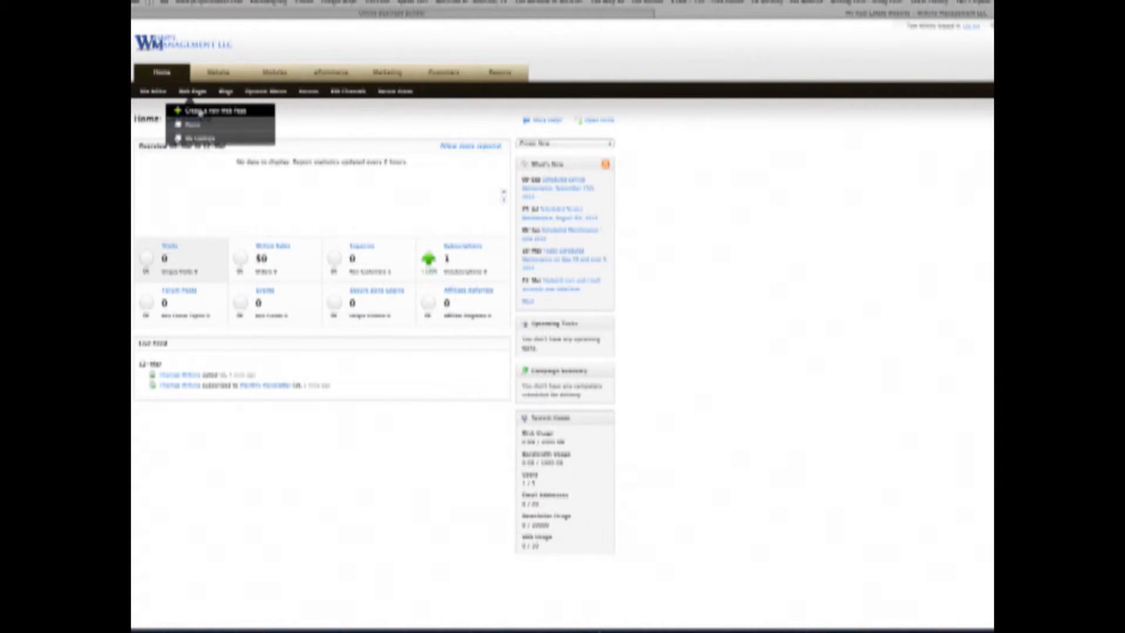
- Create a new web page named 'Home Finder' with its content editor in HTML view
left_click(200, 112)
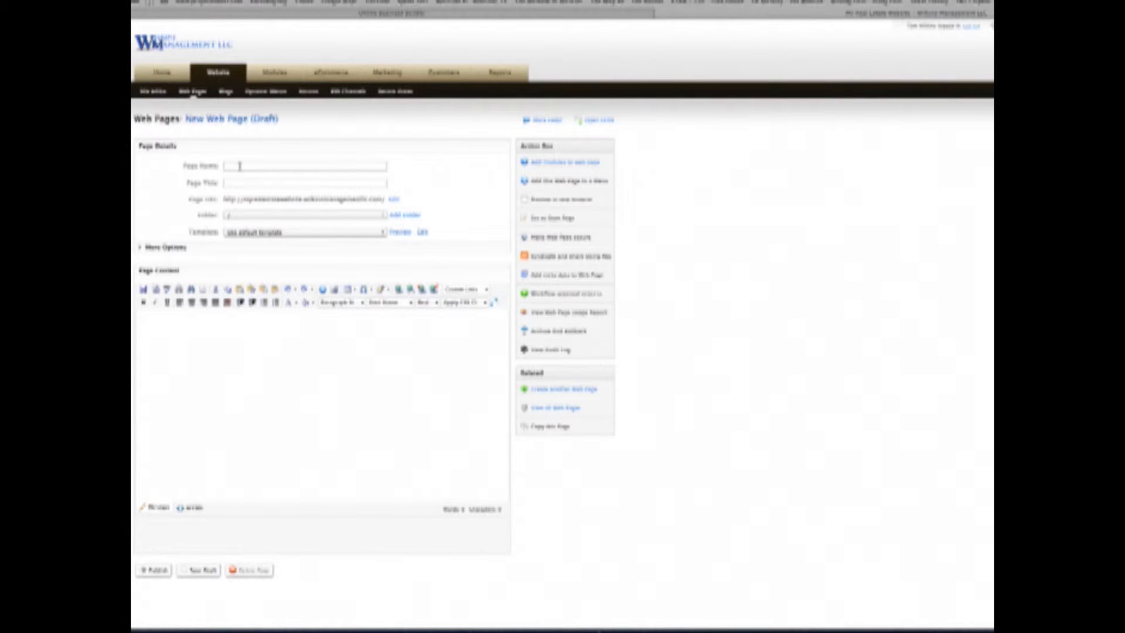
left_click(240, 166)
type("Home Finder")
left_click(194, 328)
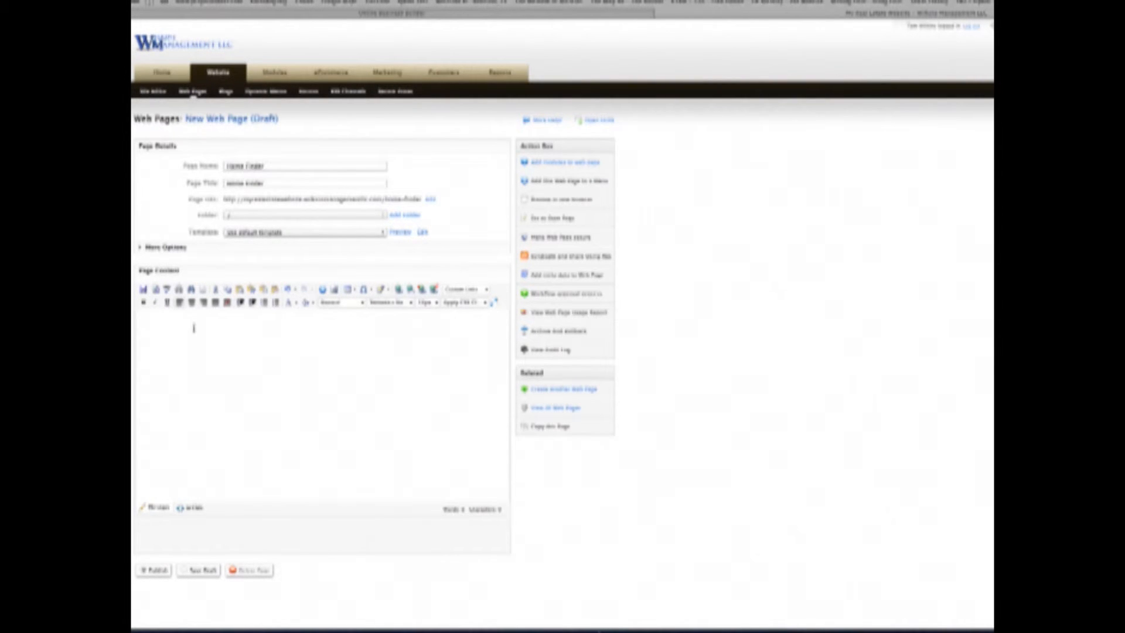
left_click(196, 507)
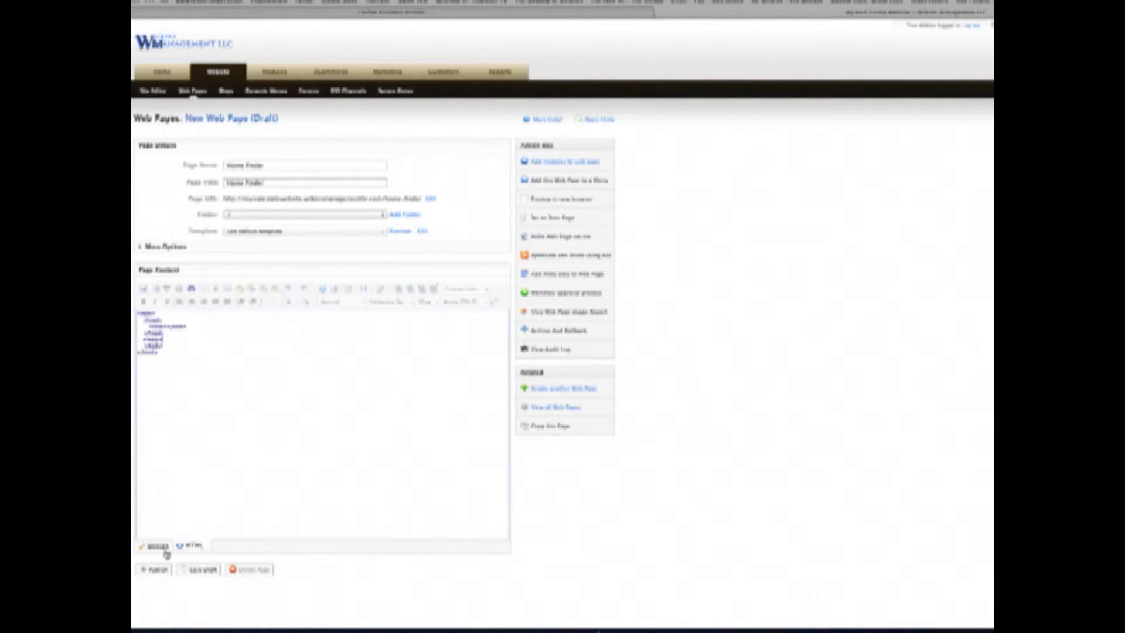
key("alt+Tab")
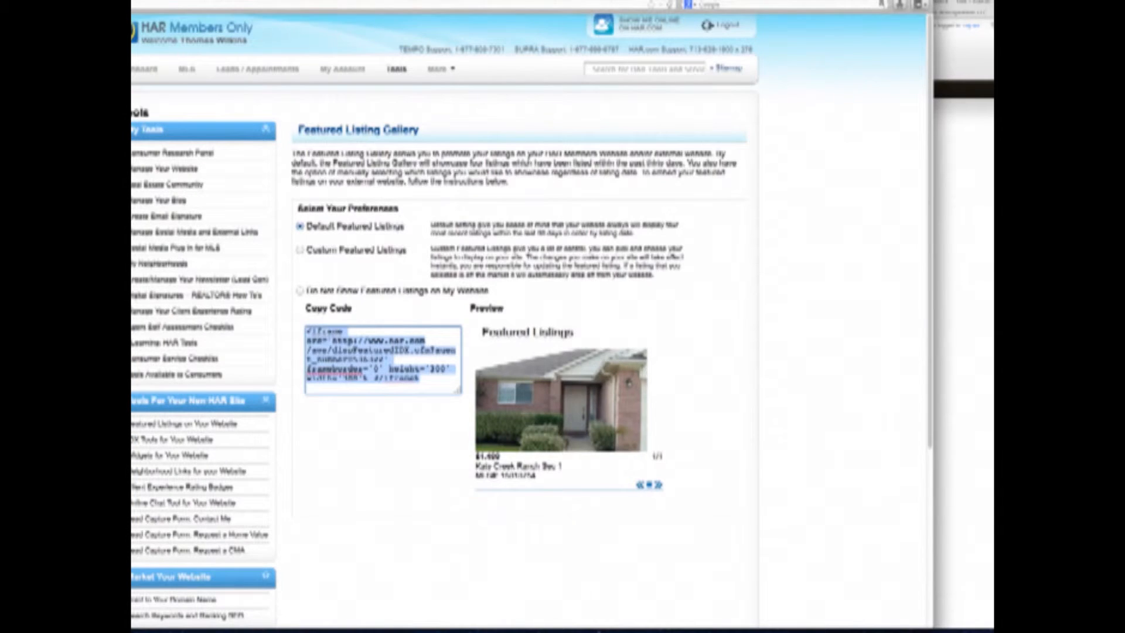
- Open the Home Finder widget customizer from HAR's Widgets for Your Website
left_click(382, 446)
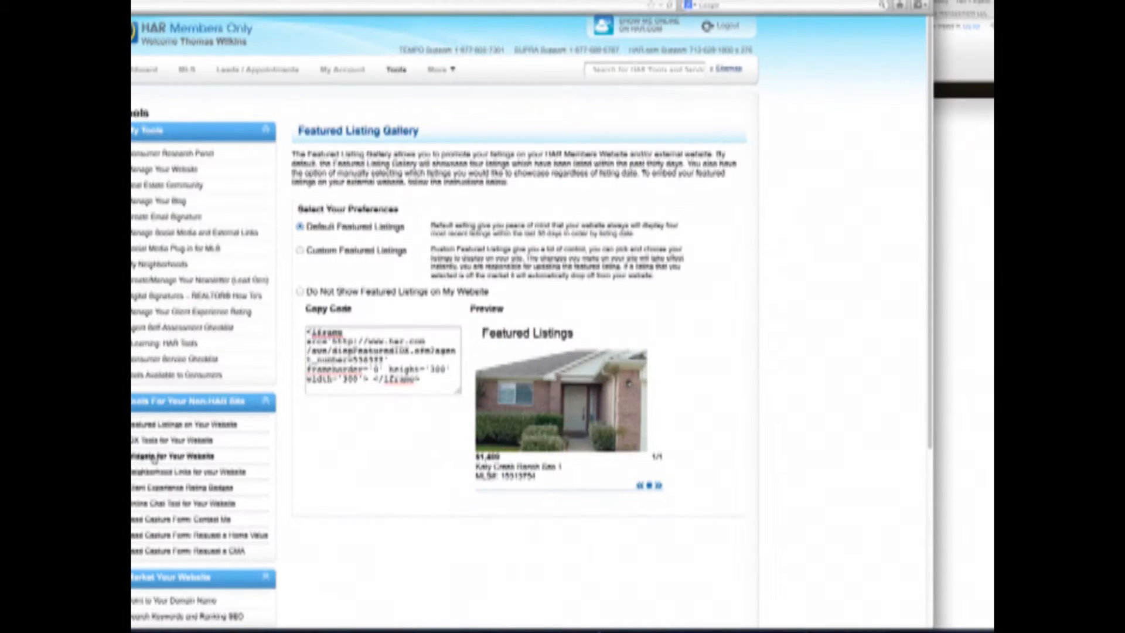
left_click(154, 457)
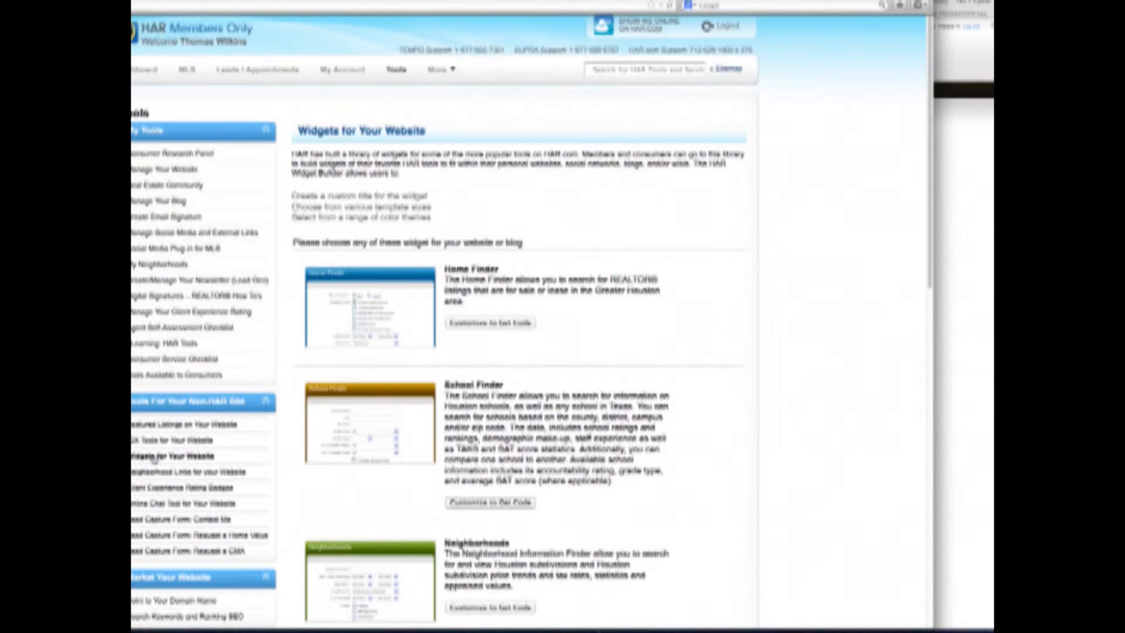
left_click(480, 323)
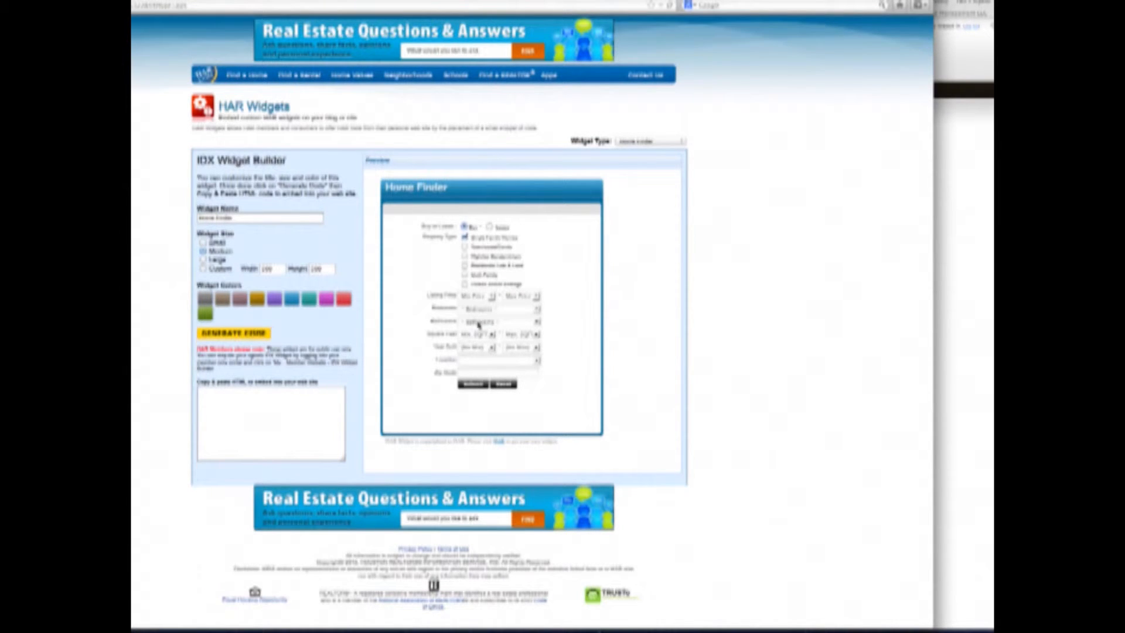
- Generate a large, grey Home Finder widget code and select all of it
left_click(203, 259)
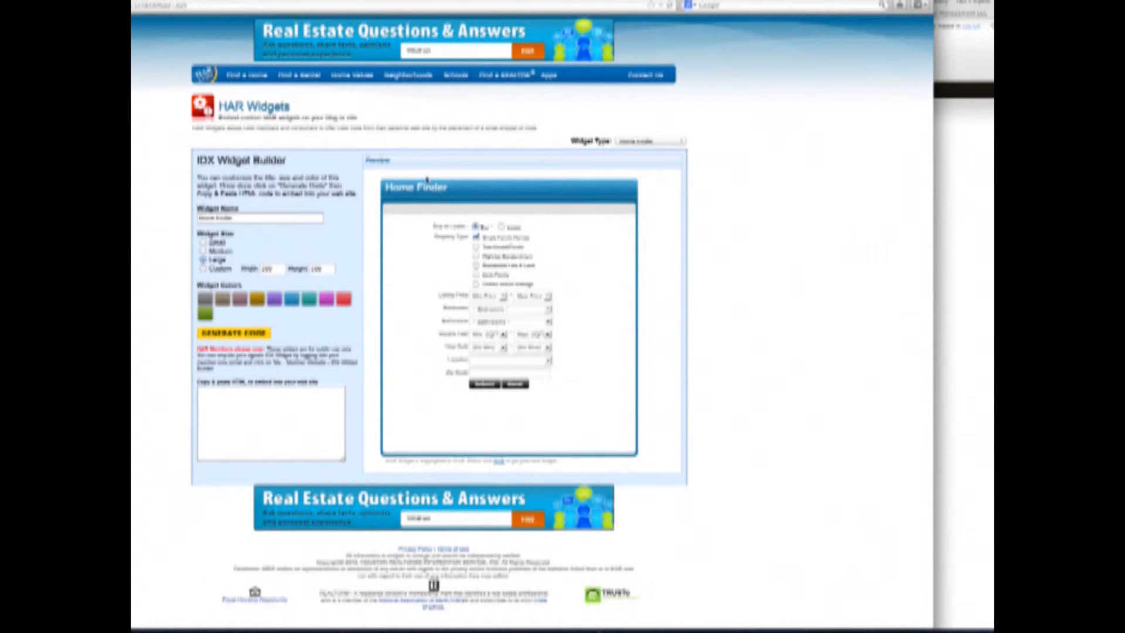
left_click(206, 300)
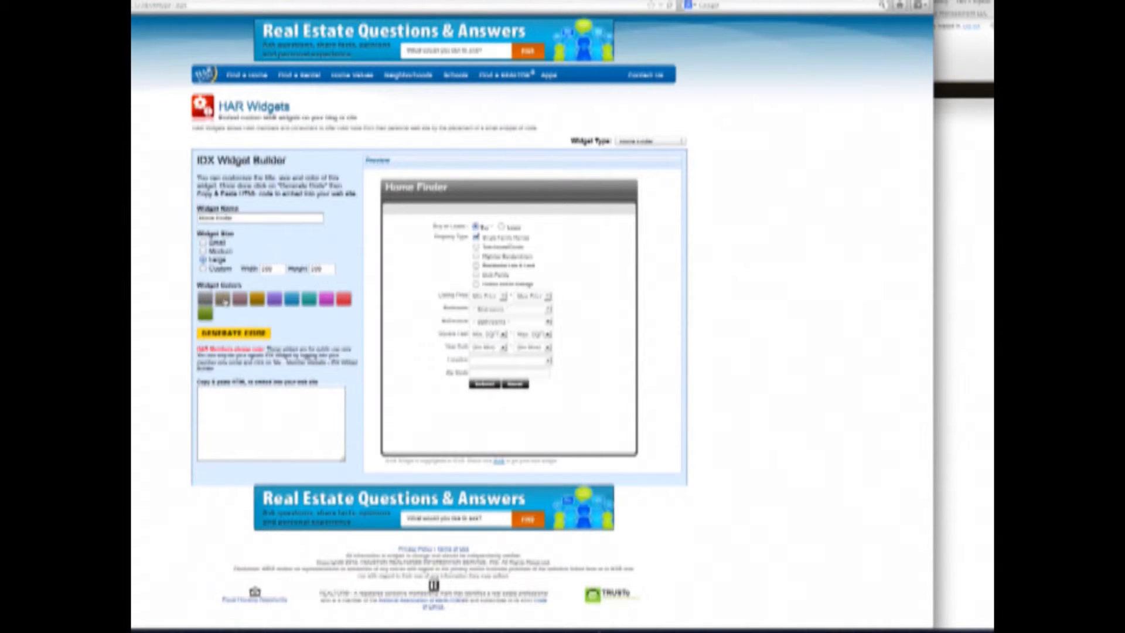
left_click(230, 332)
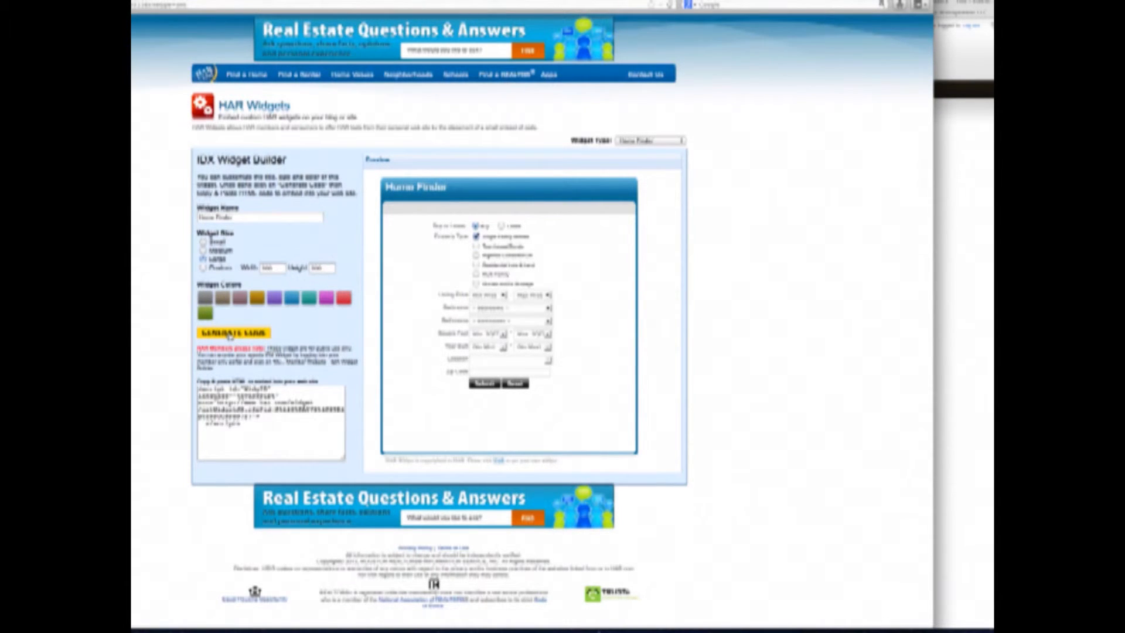
left_click(265, 426)
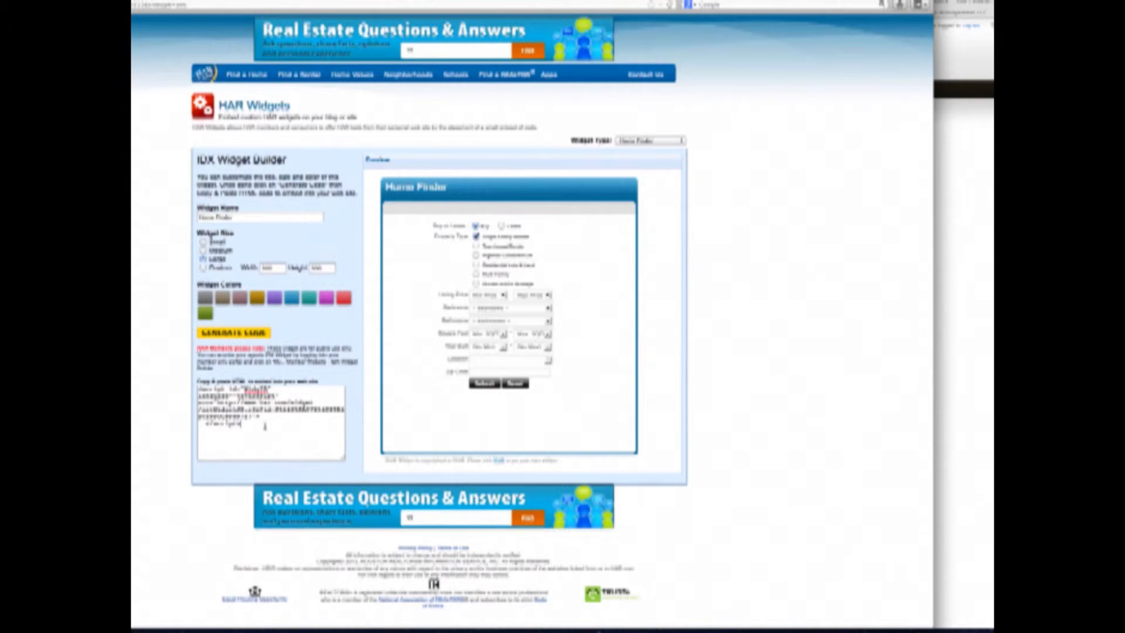
key("ctrl+a")
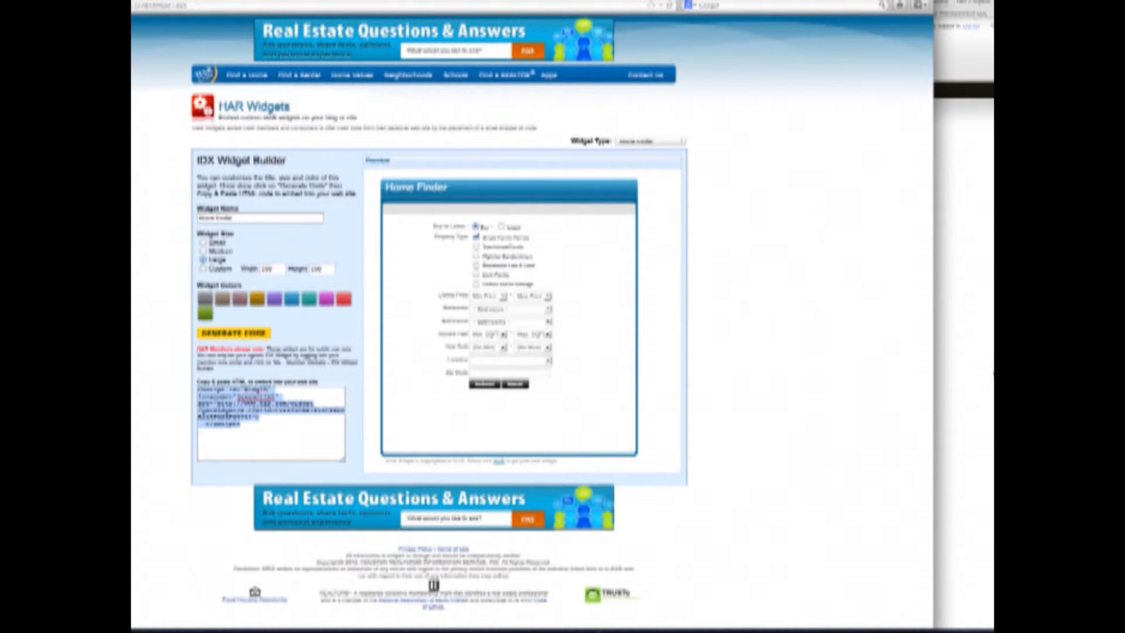
left_click(938, 341)
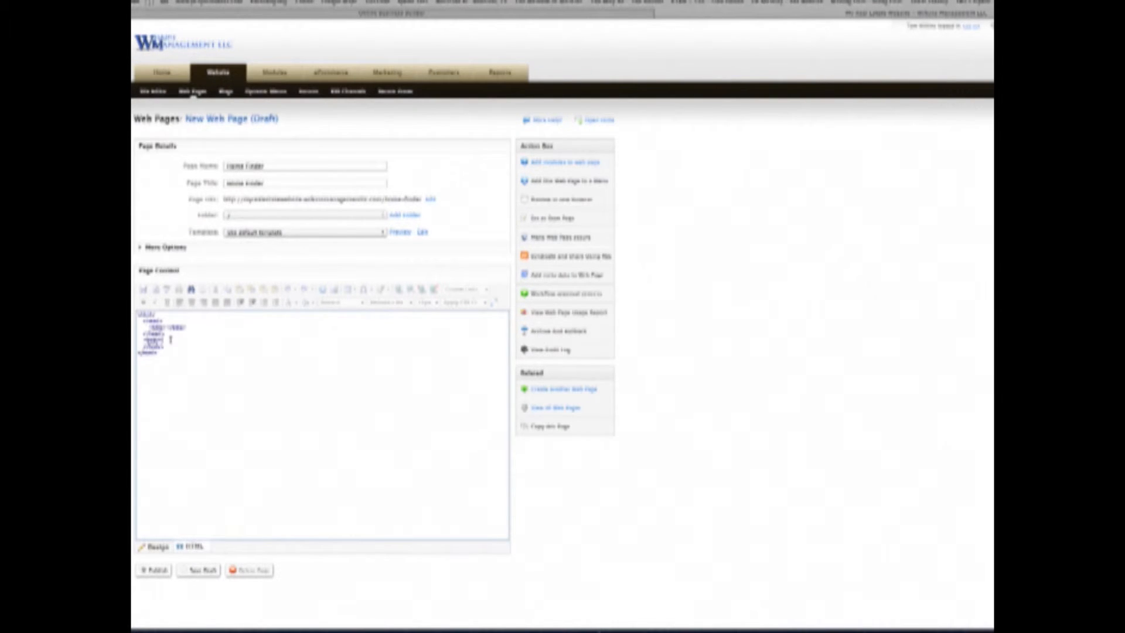
- Paste the Home Finder widget code into the page's HTML and publish it
key("ctrl+v")
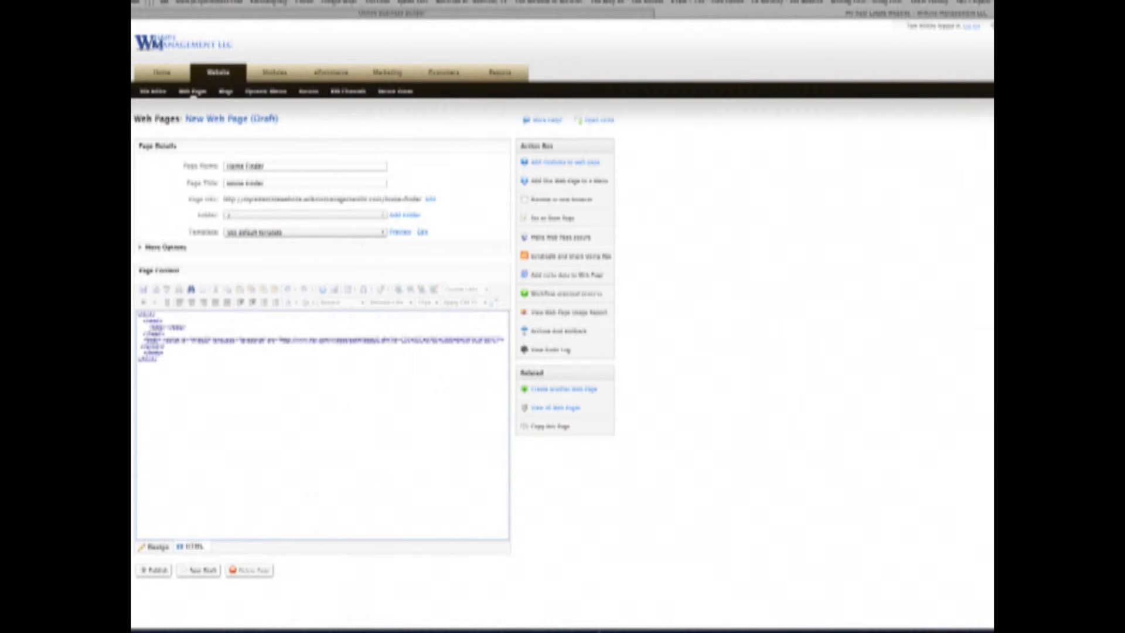
left_click(152, 571)
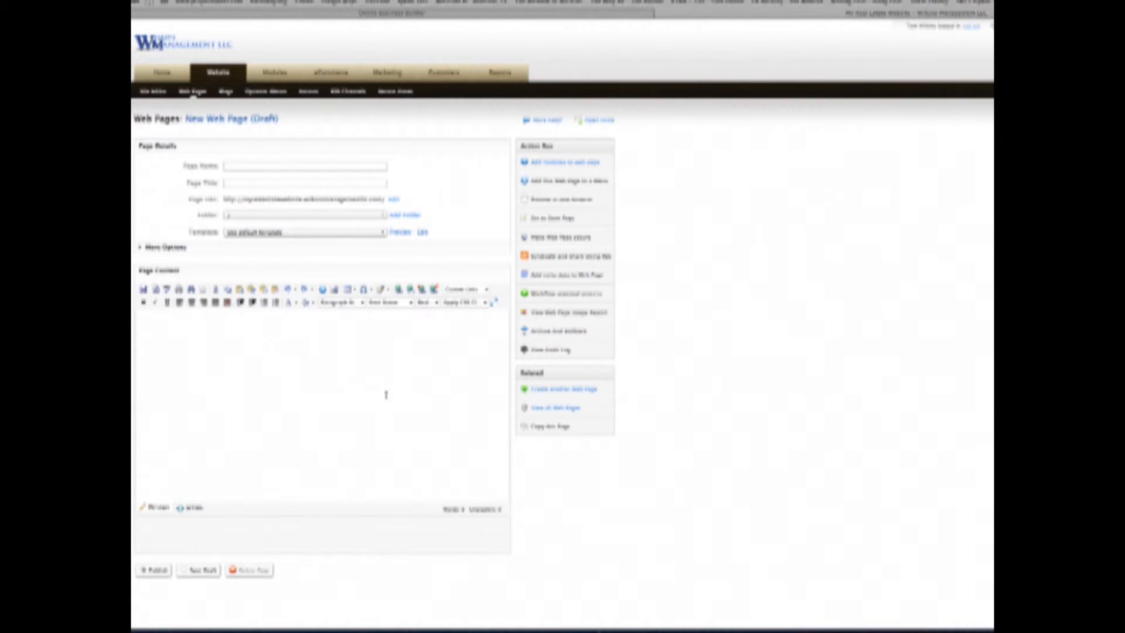
- Preview the live My Listings page from View all Web Pages, then return to the list
left_click(545, 409)
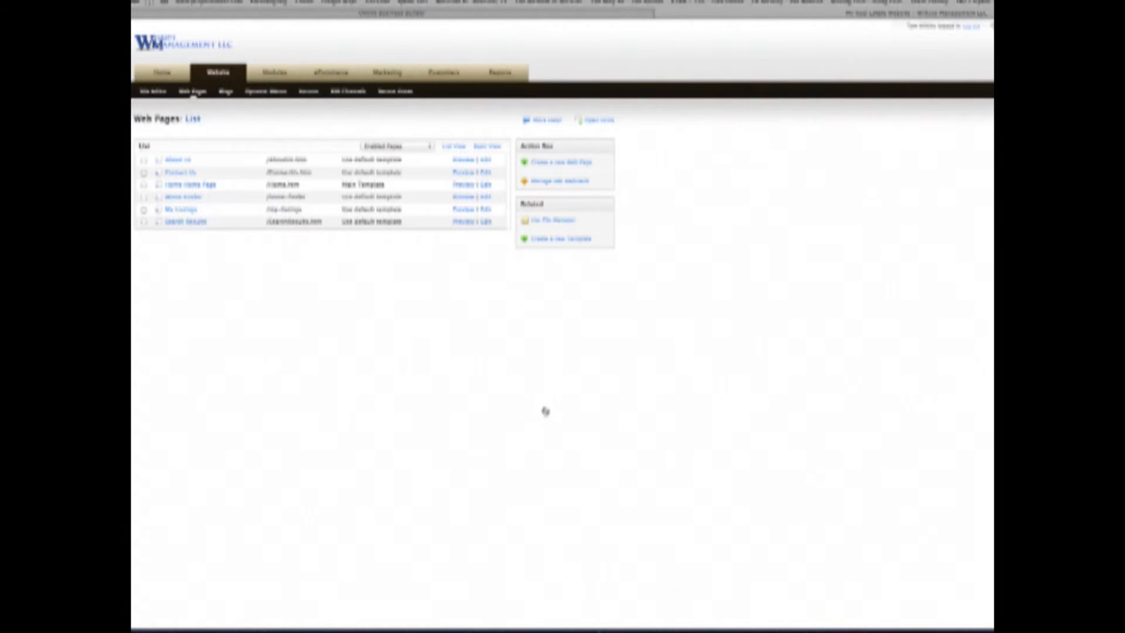
left_click(172, 221)
left_click(469, 210)
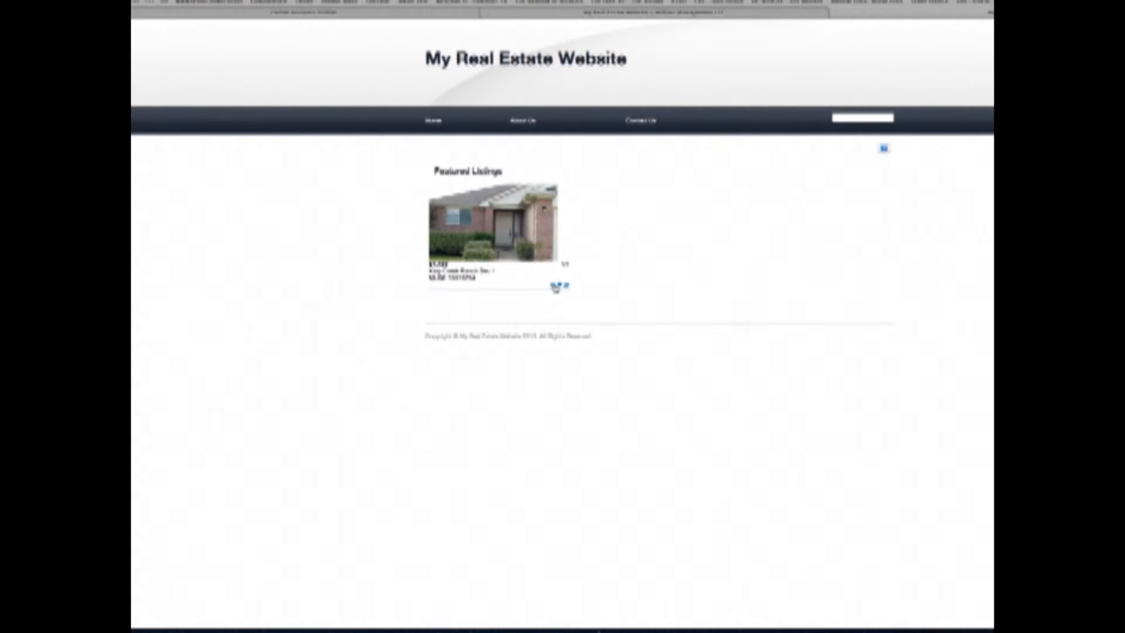
left_click(567, 287)
left_click(567, 286)
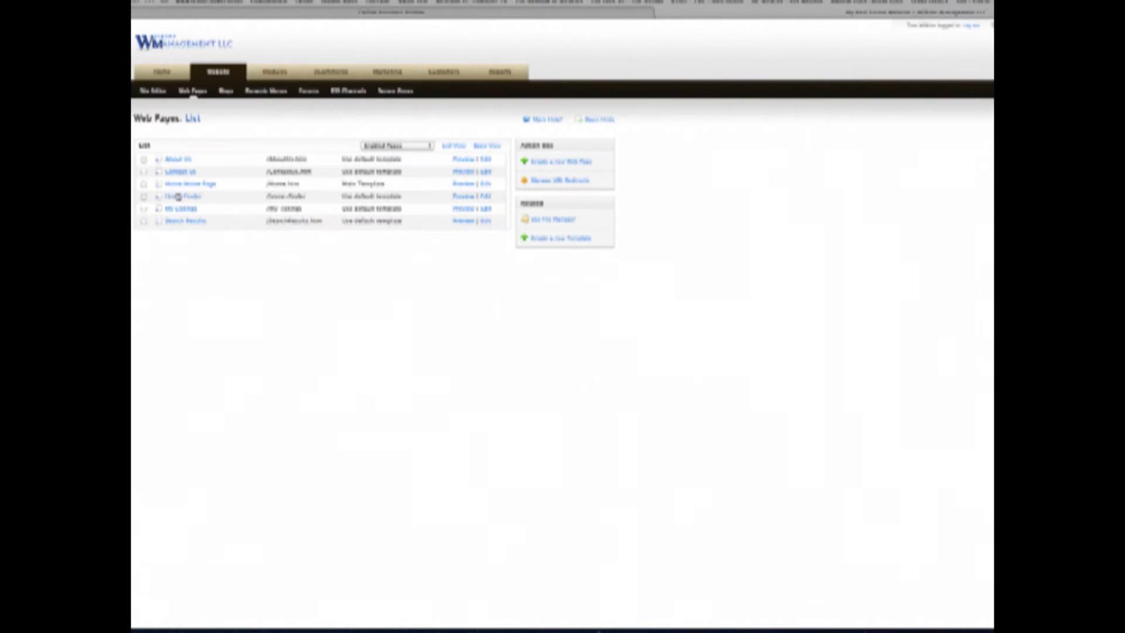
- Preview Home Finder, then add 'We are Featured' with a contact phone number and e-mail under the listings
left_click(467, 196)
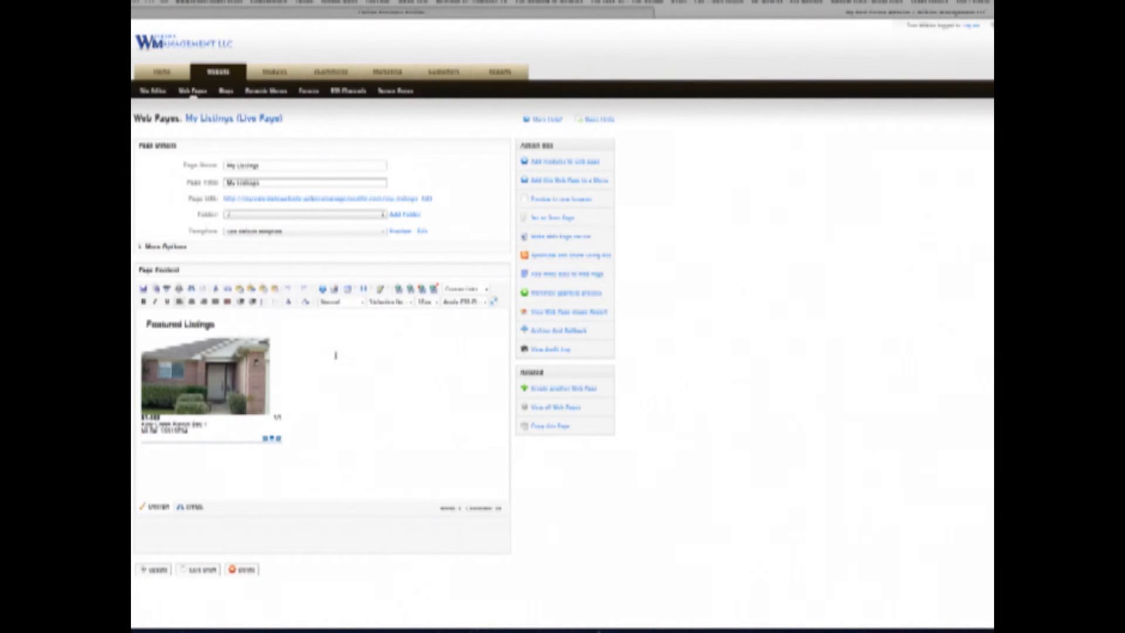
type("sd")
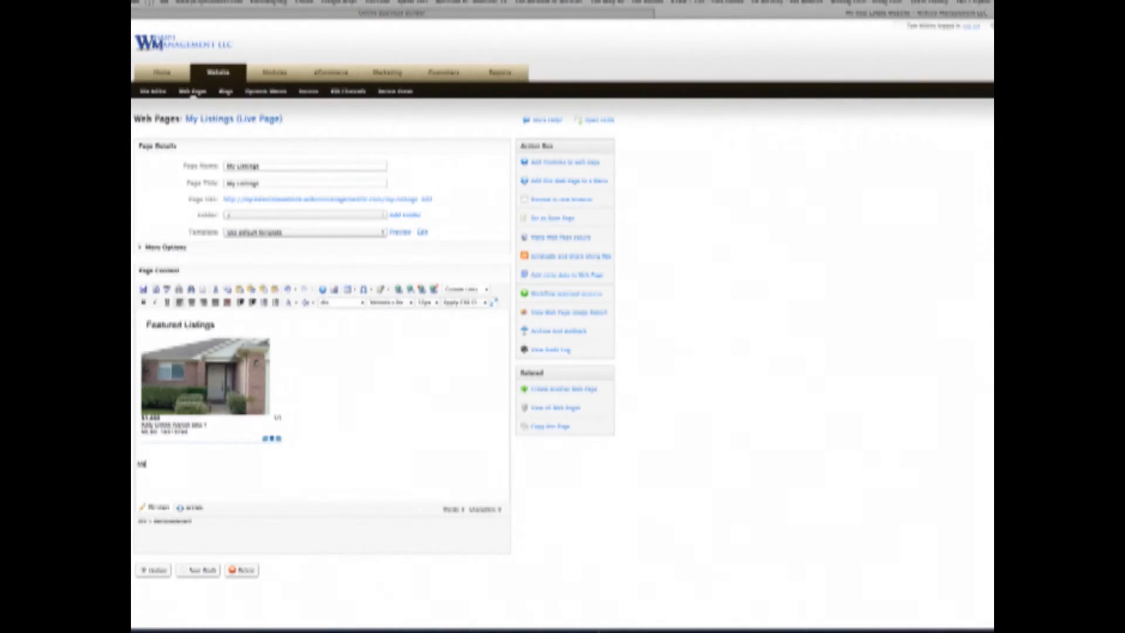
type(" are Featured")
key("Return")
type("555-555-5555")
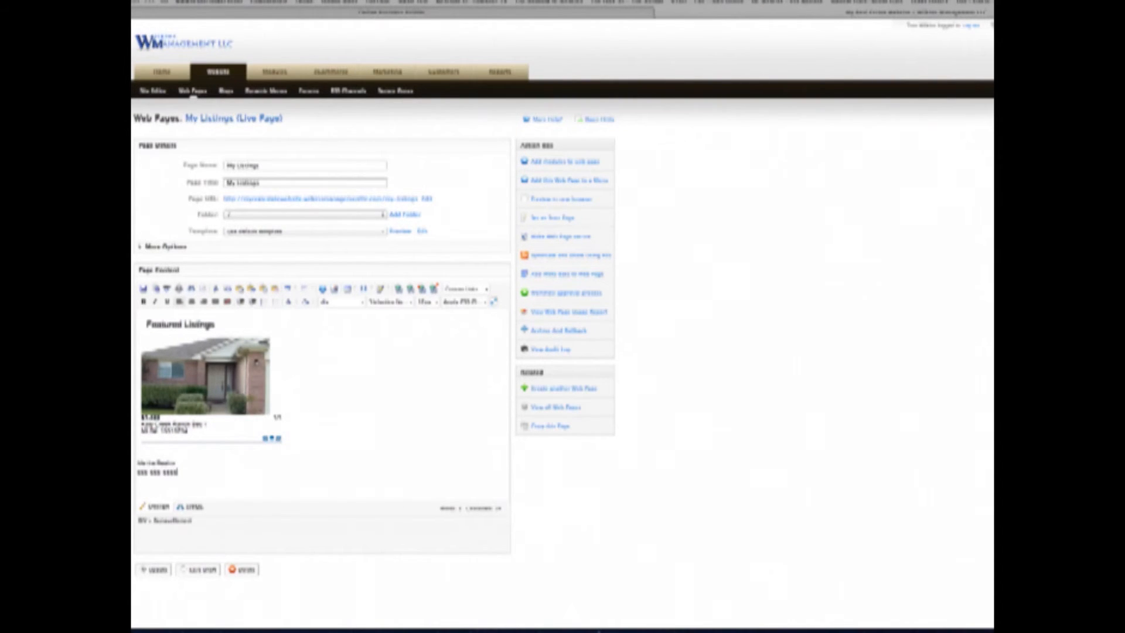
- Update My Listings and preview the live page from the Web Pages list
left_click(148, 570)
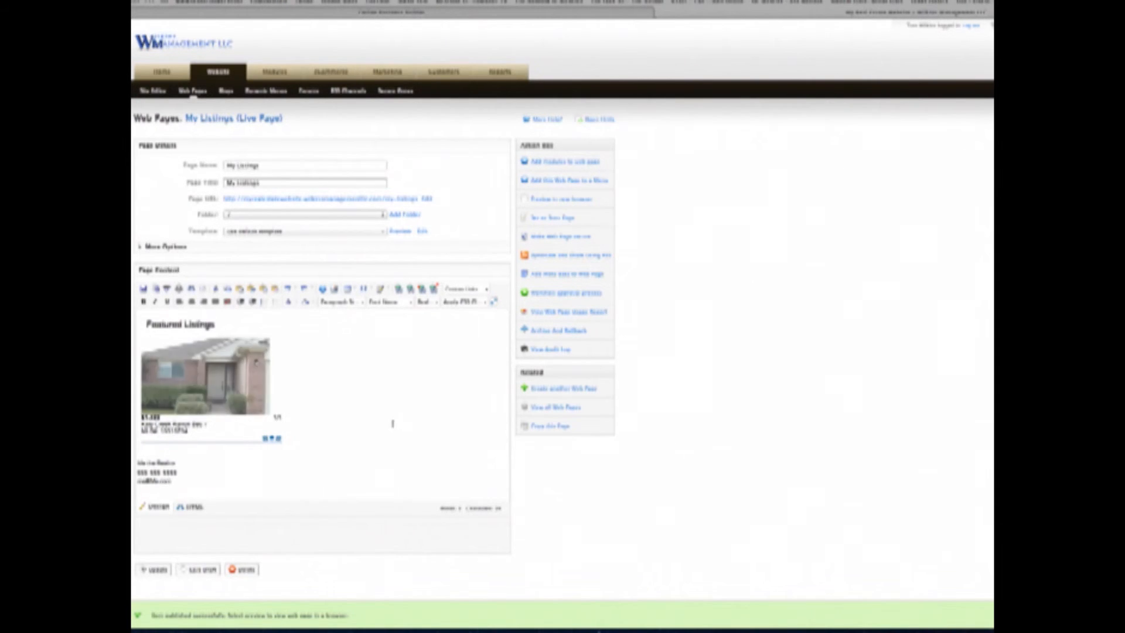
left_click(545, 408)
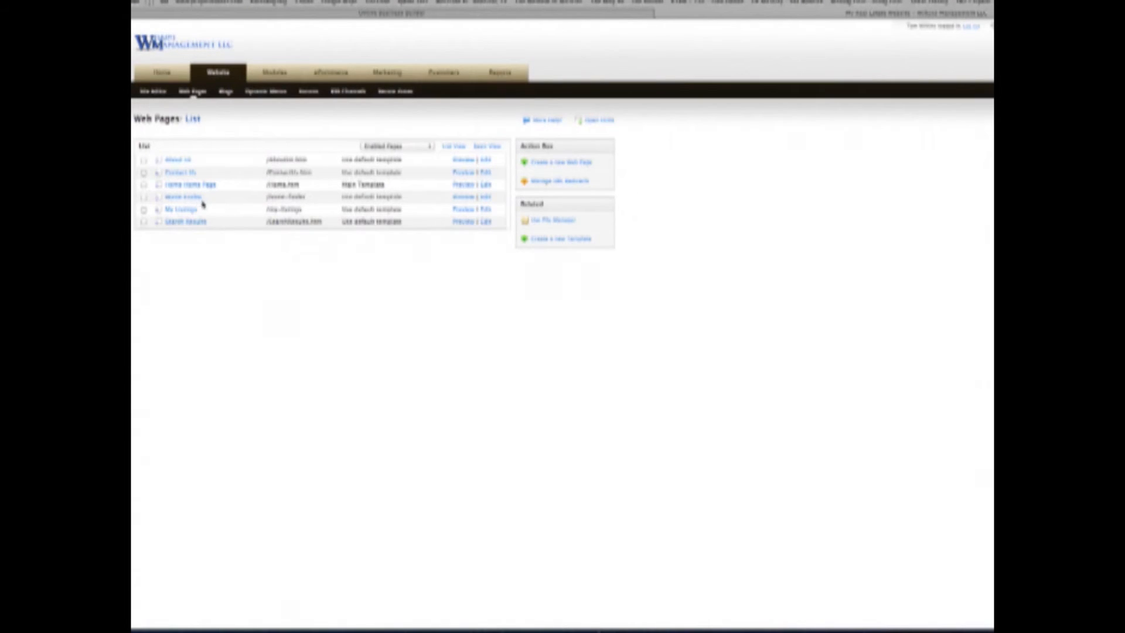
left_click(464, 210)
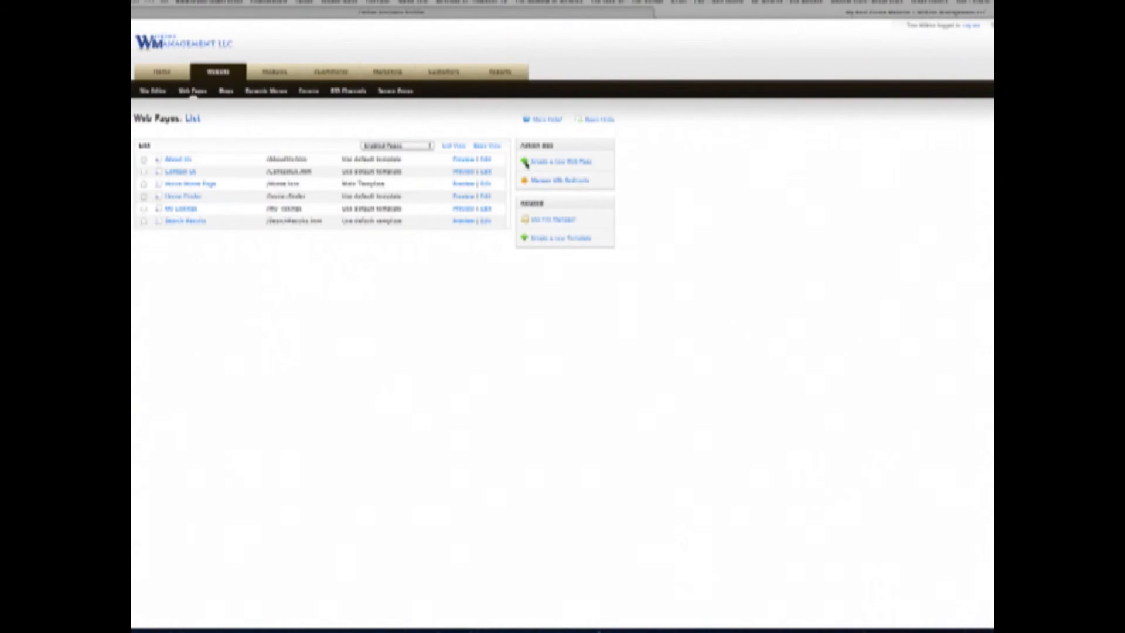
- Create a new web page draft, fill in its Page Name, and move into the content editor
left_click(524, 157)
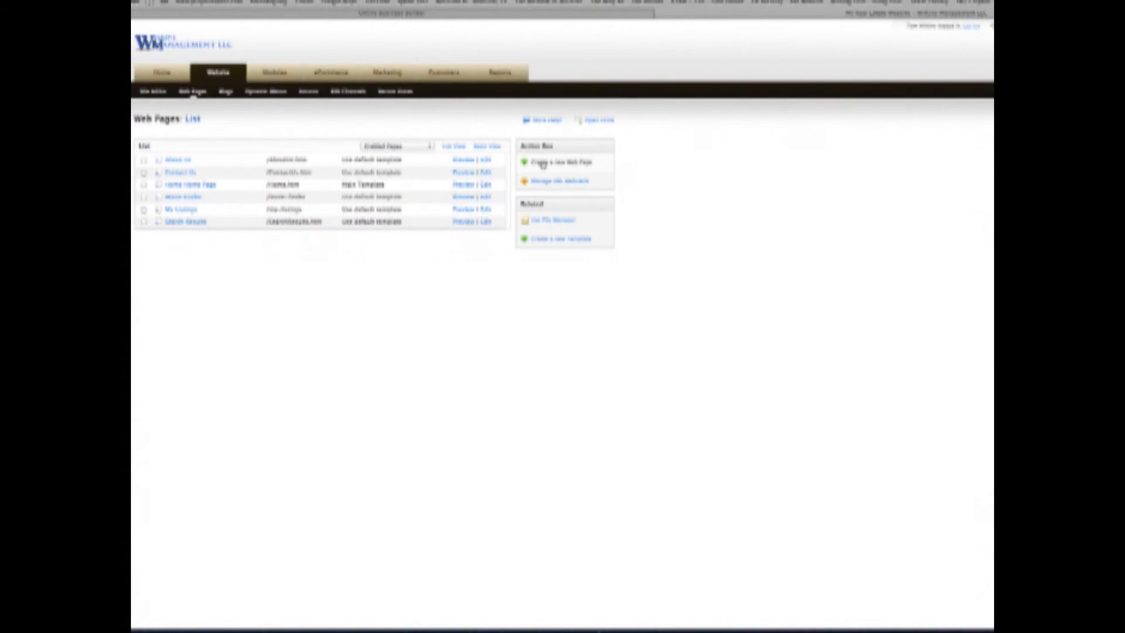
left_click(543, 164)
left_click(288, 166)
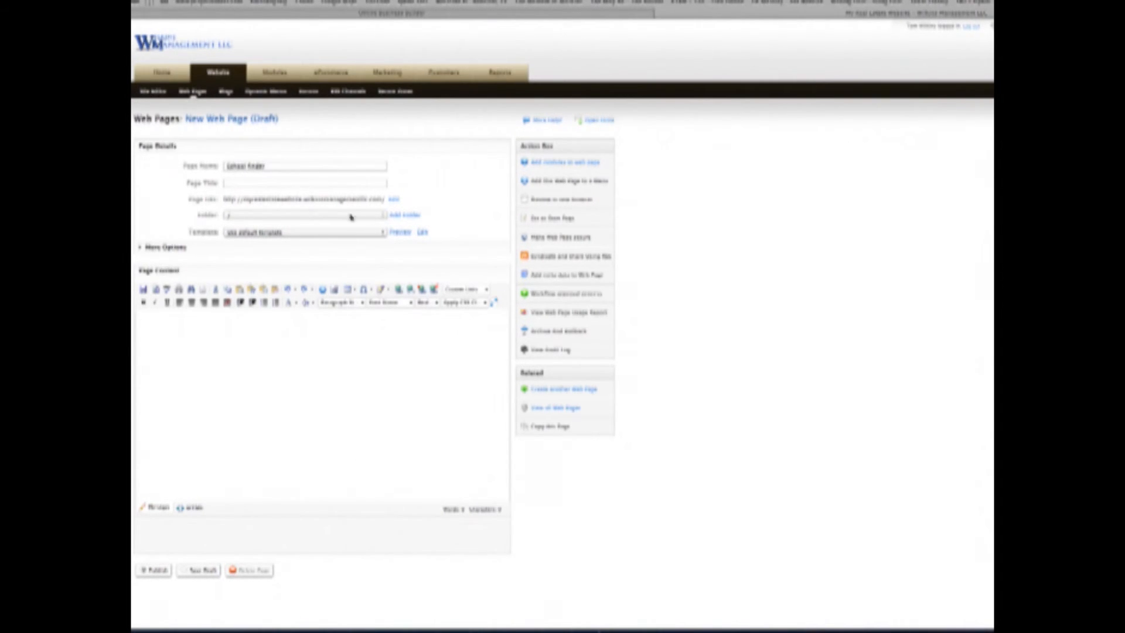
left_click(331, 352)
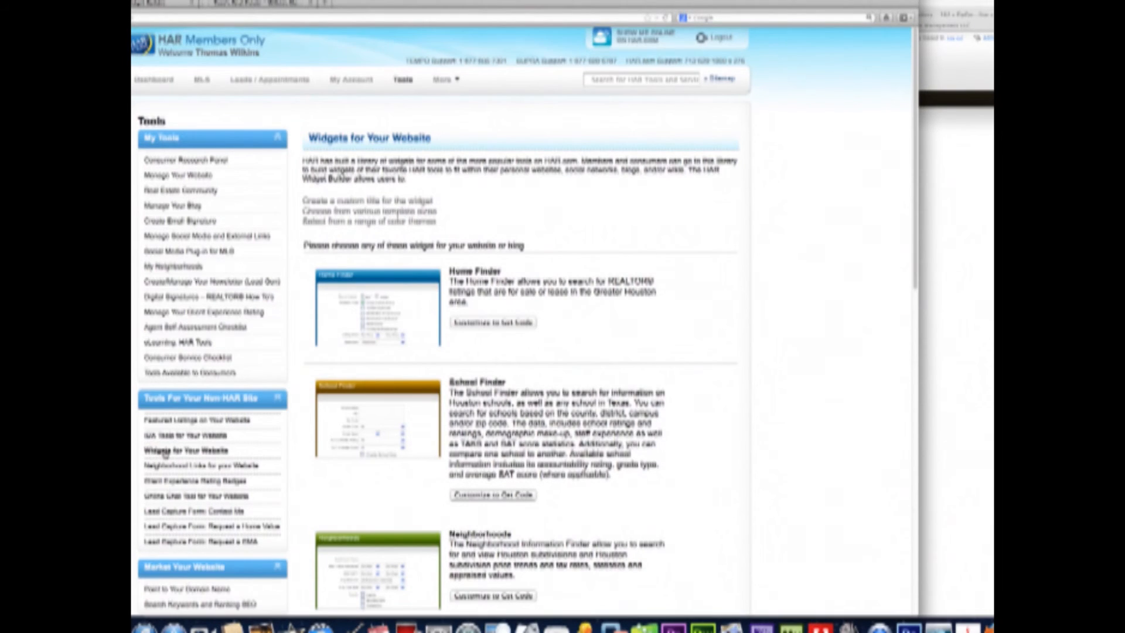
- Generate and copy large-size School Finder embed code, then return to the School Finder page draft
left_click(493, 495)
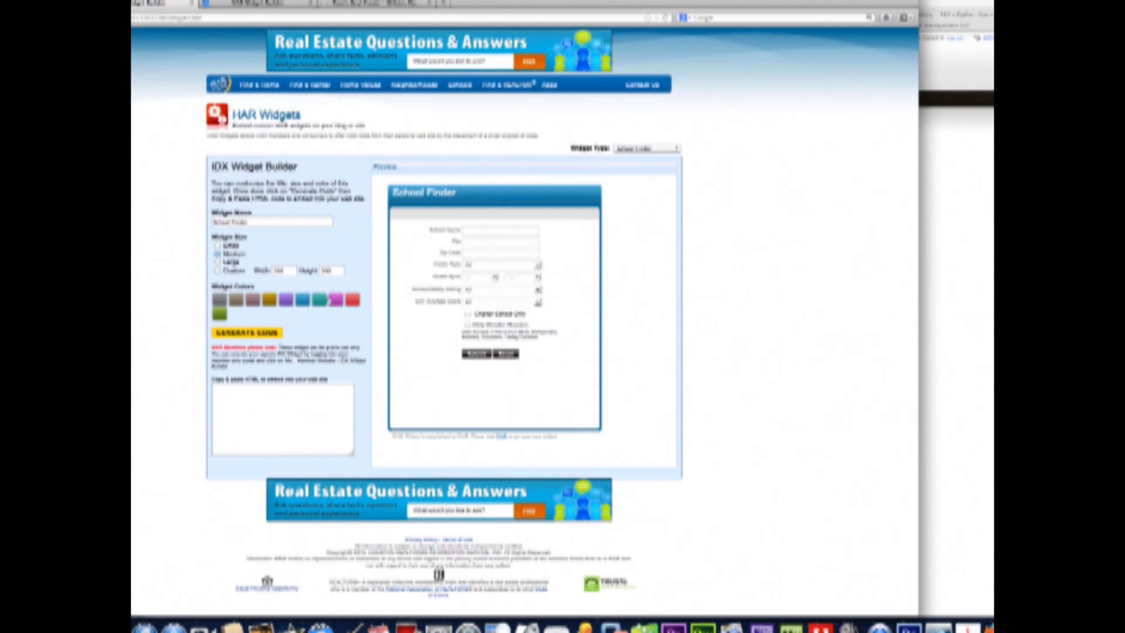
left_click(217, 262)
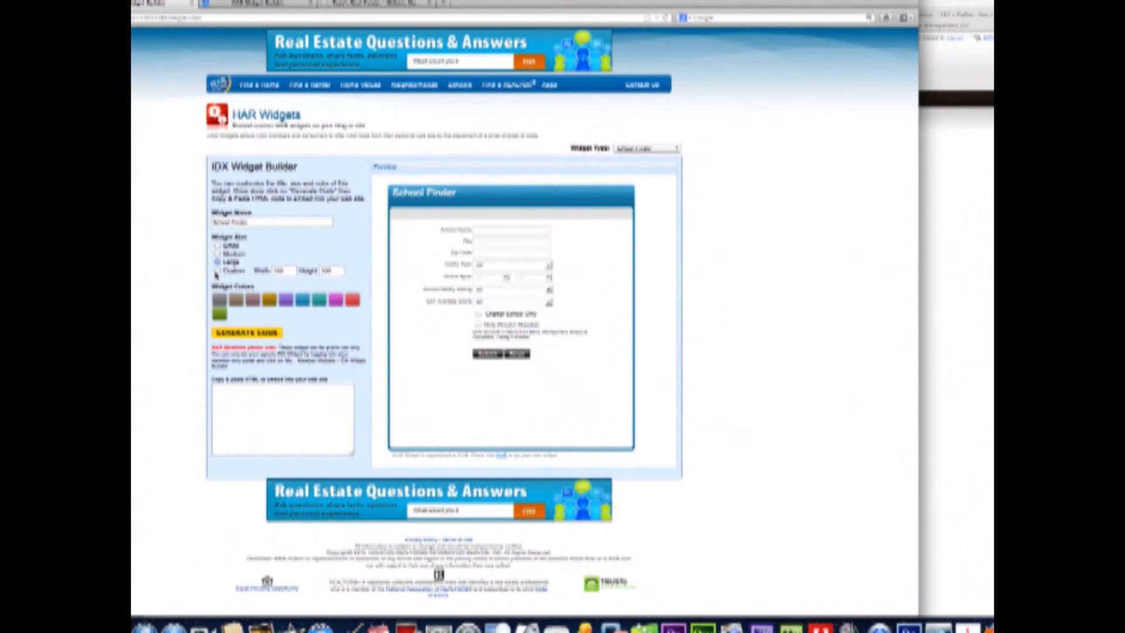
left_click(233, 333)
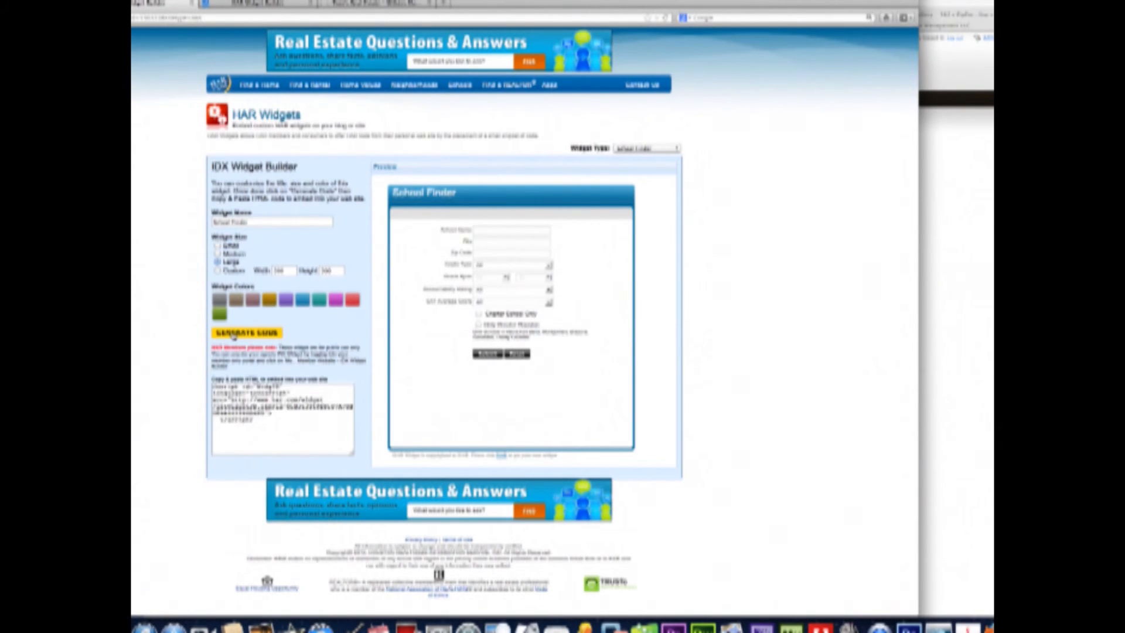
left_click_drag(276, 421, 179, 347)
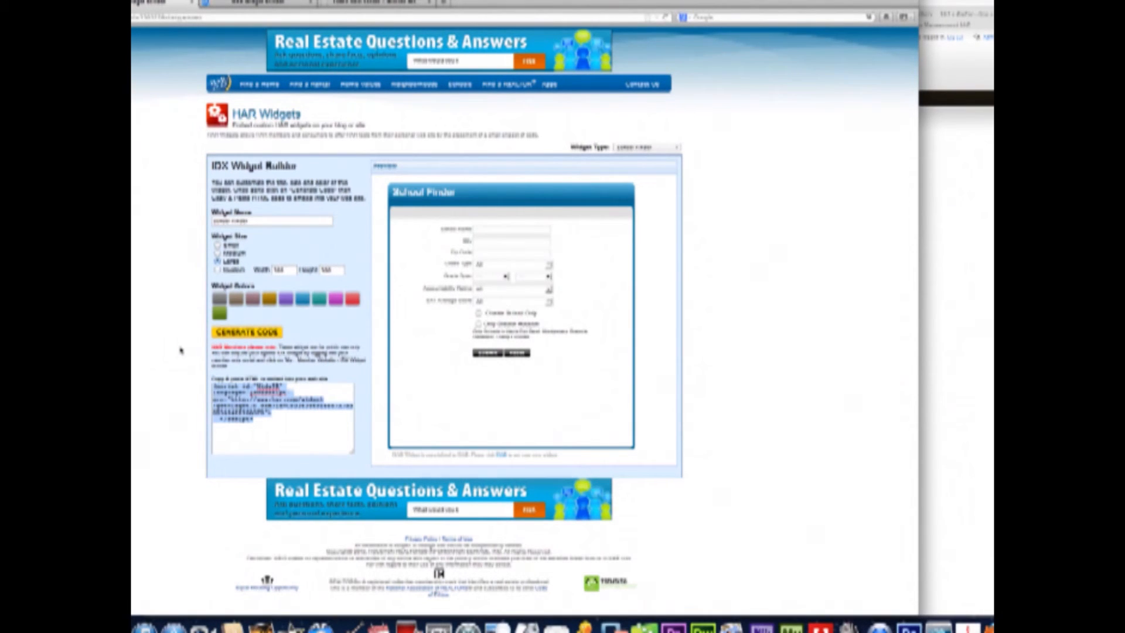
left_click(956, 347)
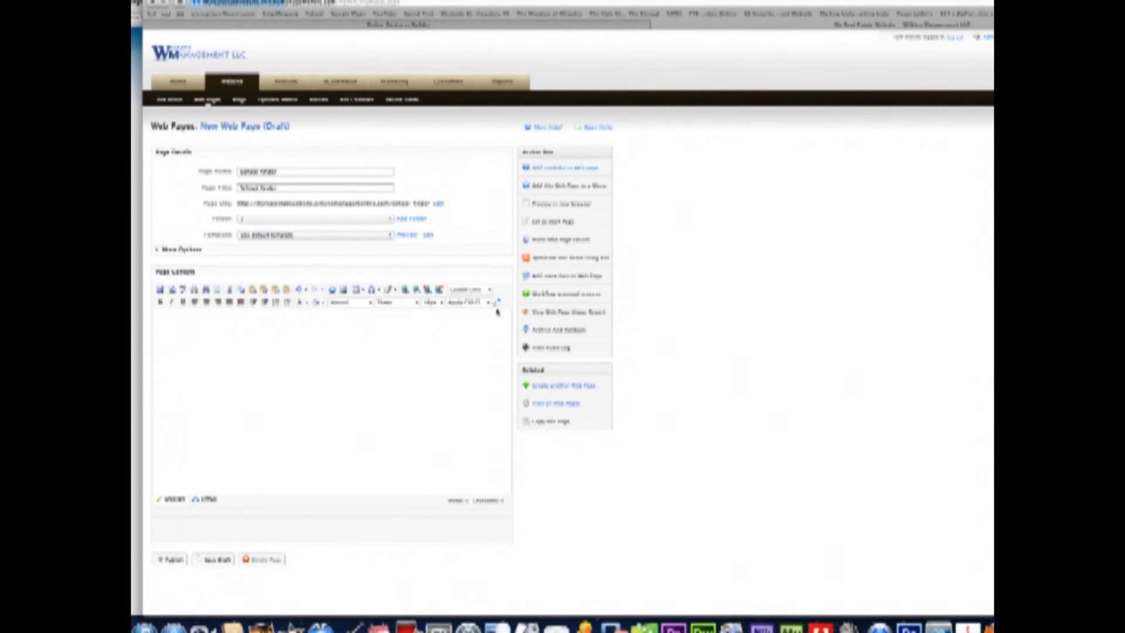
- Clear the old script content from the School Finder page body
left_click(257, 314)
key("super+v")
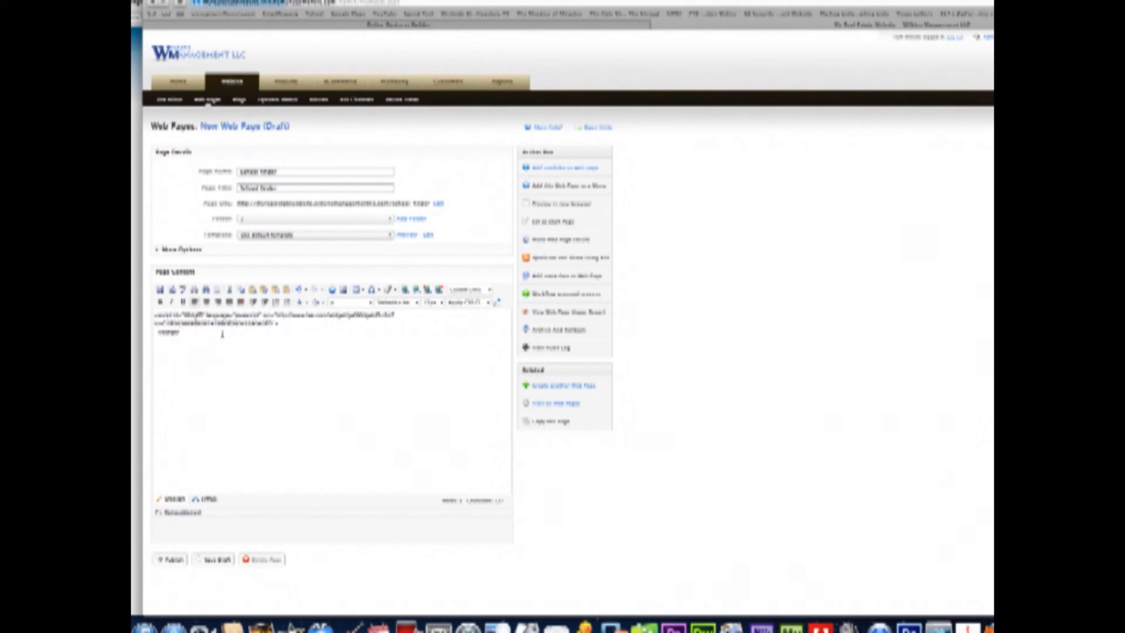
left_click_drag(201, 332, 139, 305)
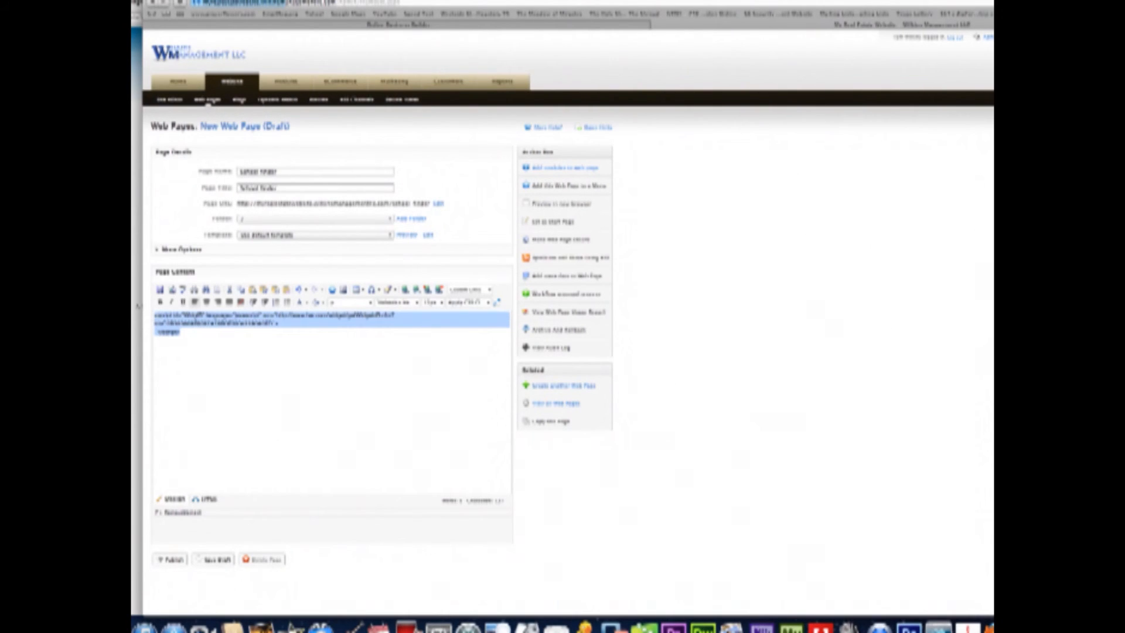
key("BackSpace")
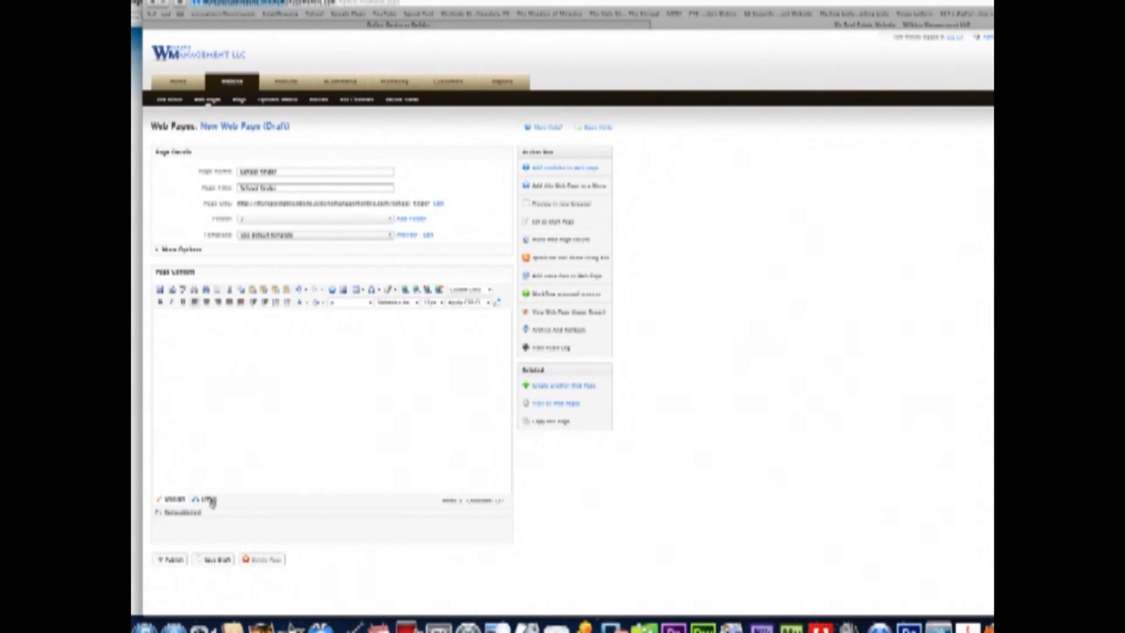
- Paste the School Finder widget code into the page's HTML body and publish it
left_click(207, 499)
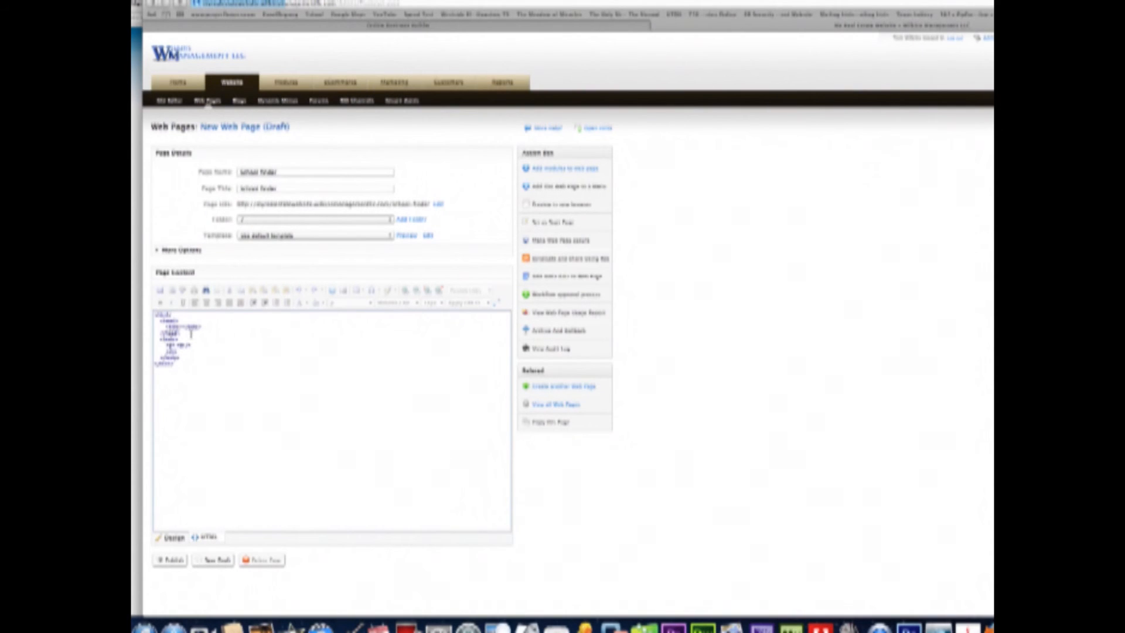
left_click(187, 337)
left_click(183, 339)
key("super+v")
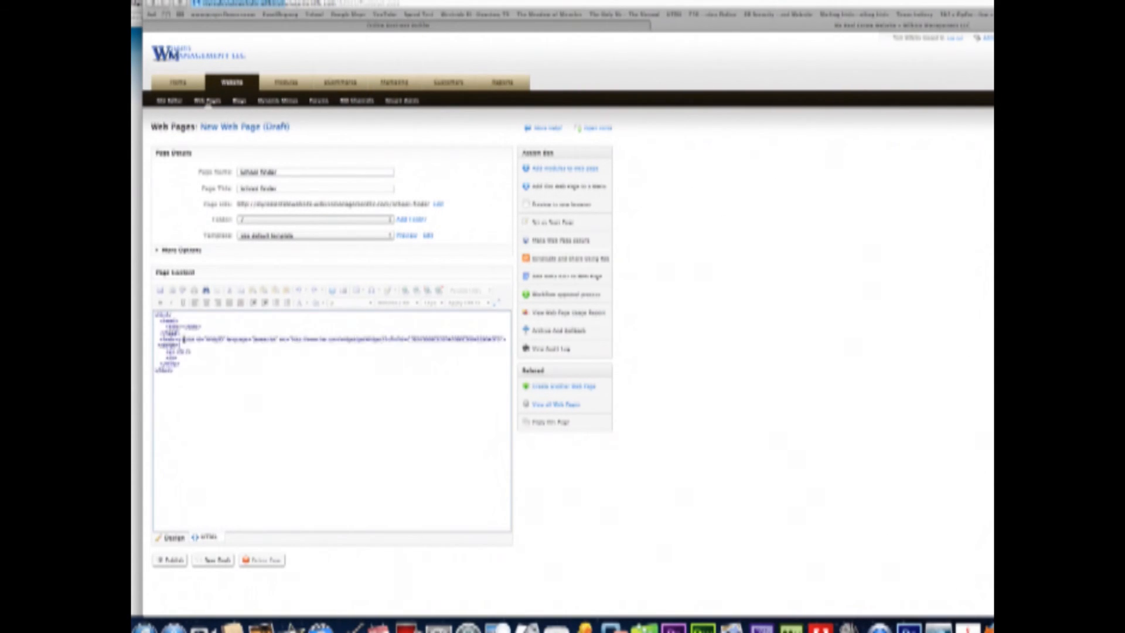
left_click(174, 560)
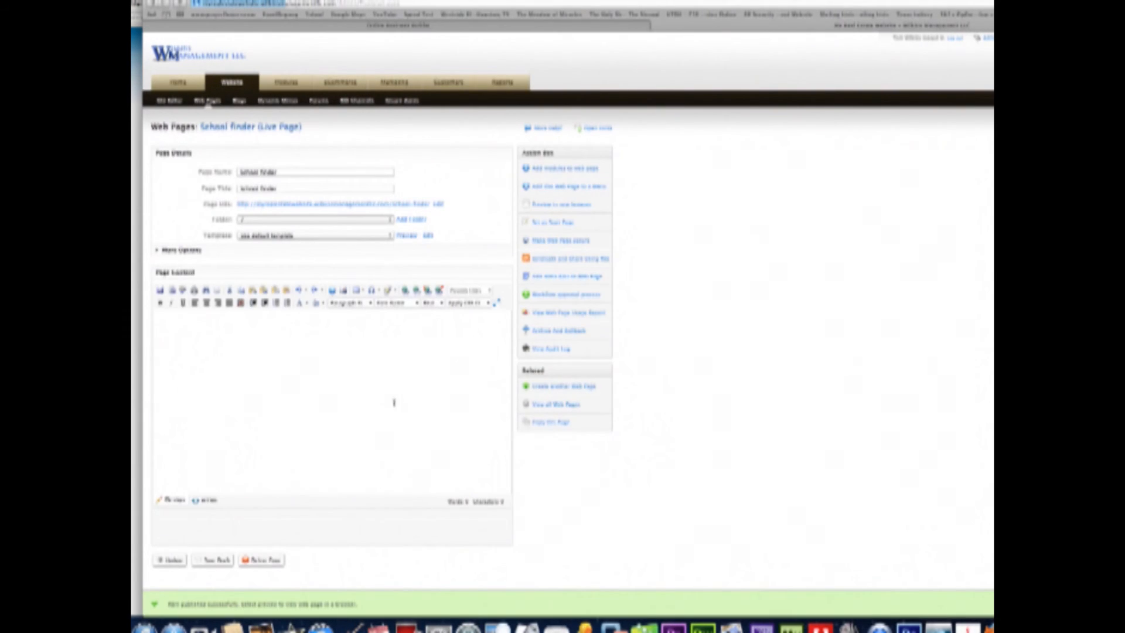
left_click(554, 405)
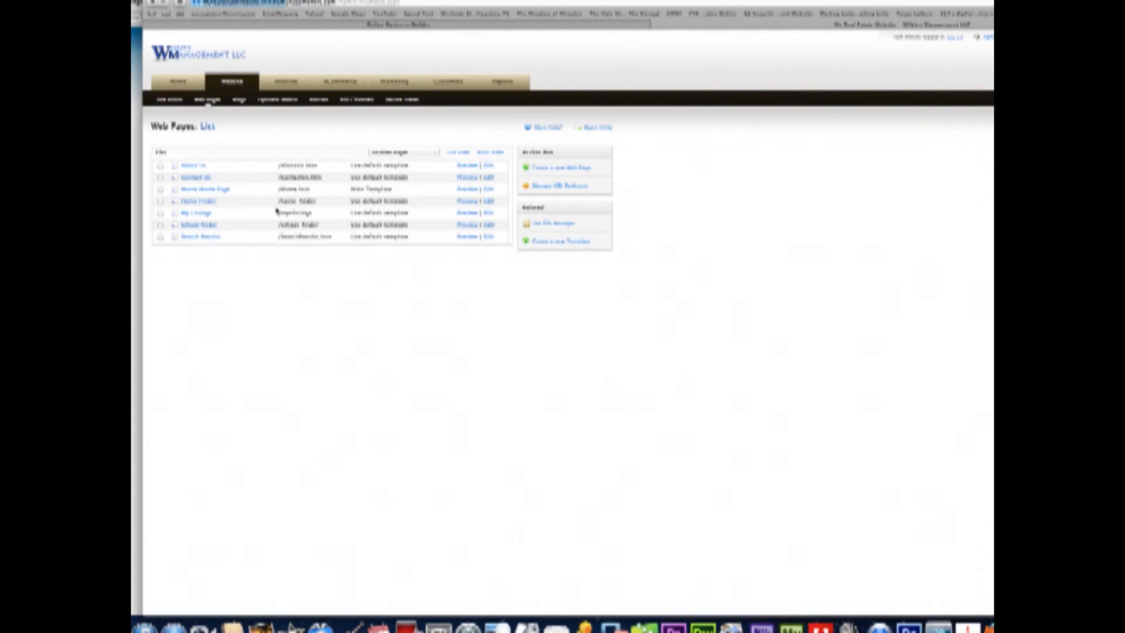
- Preview the live School Finder page, close the preview, and start a new web page
left_click(467, 225)
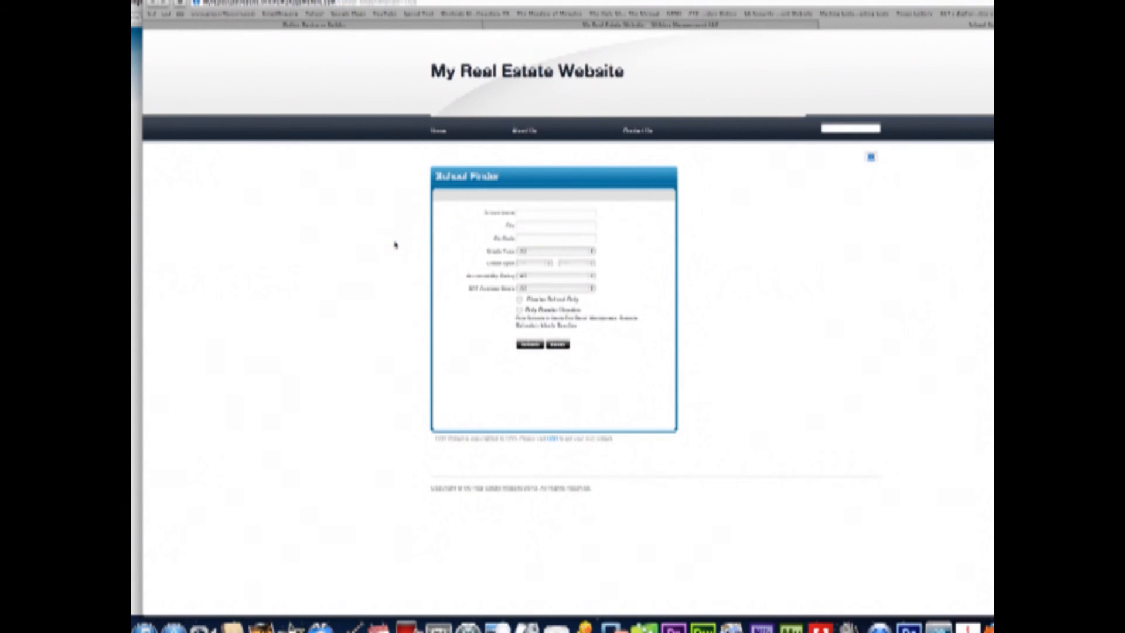
left_click(825, 26)
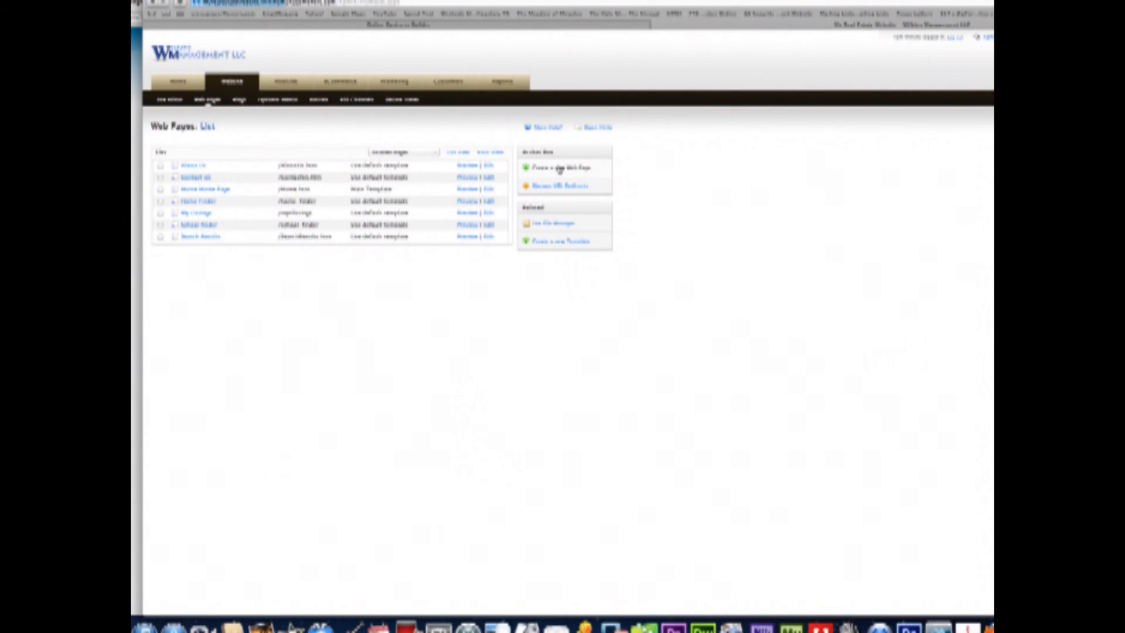
left_click(559, 169)
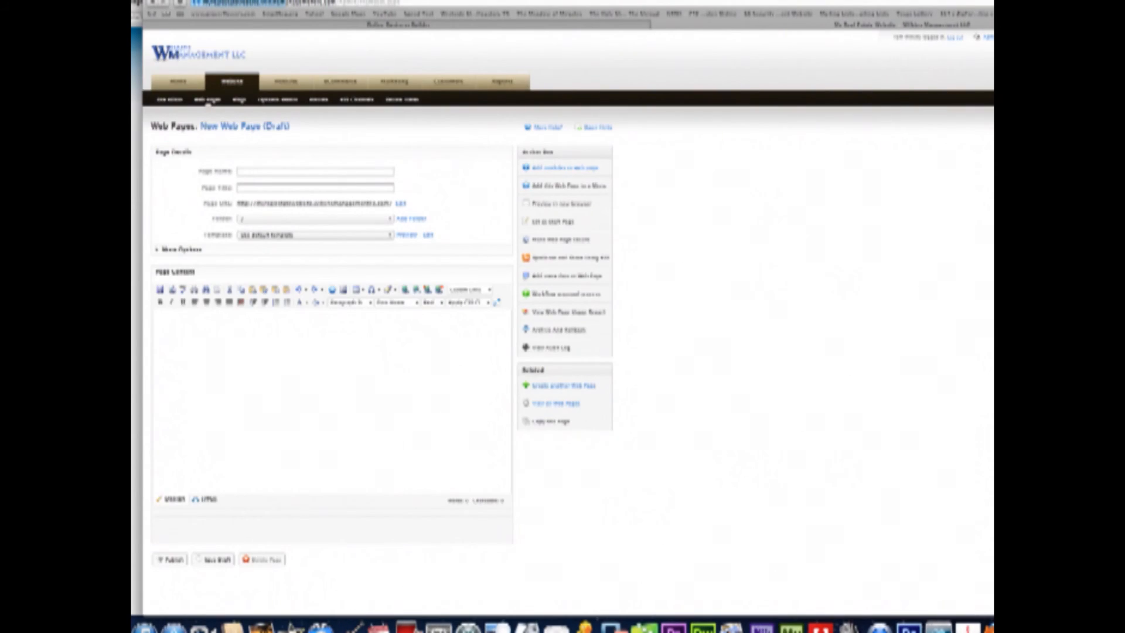
- Close the School Finder builder, then generate and copy large Neighborhoods widget code
key("super+Tab")
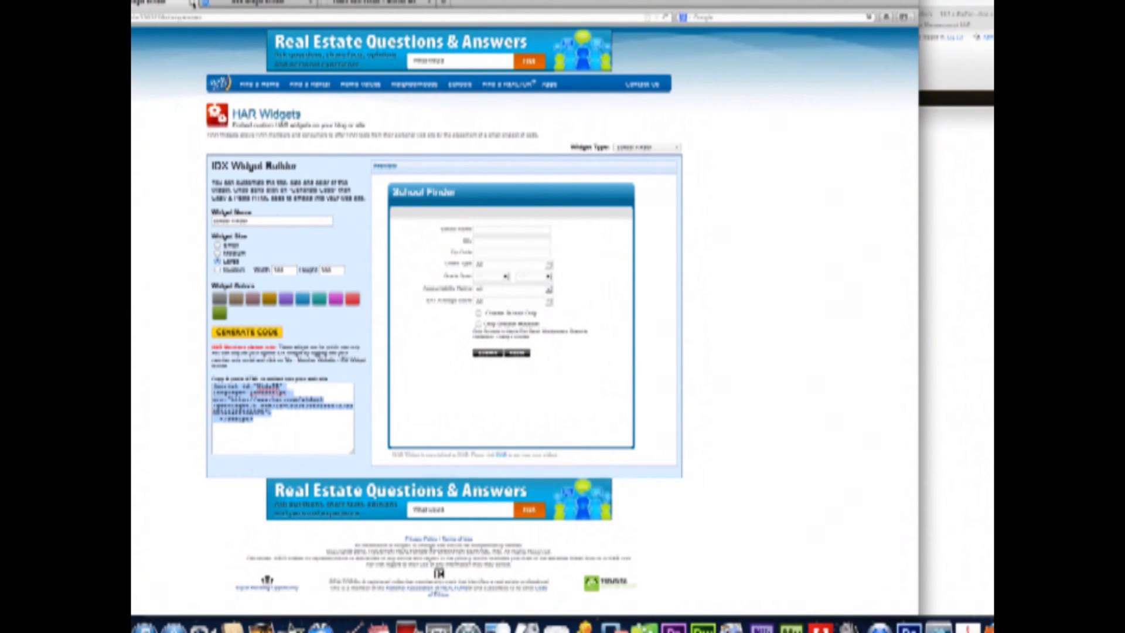
left_click(192, 3)
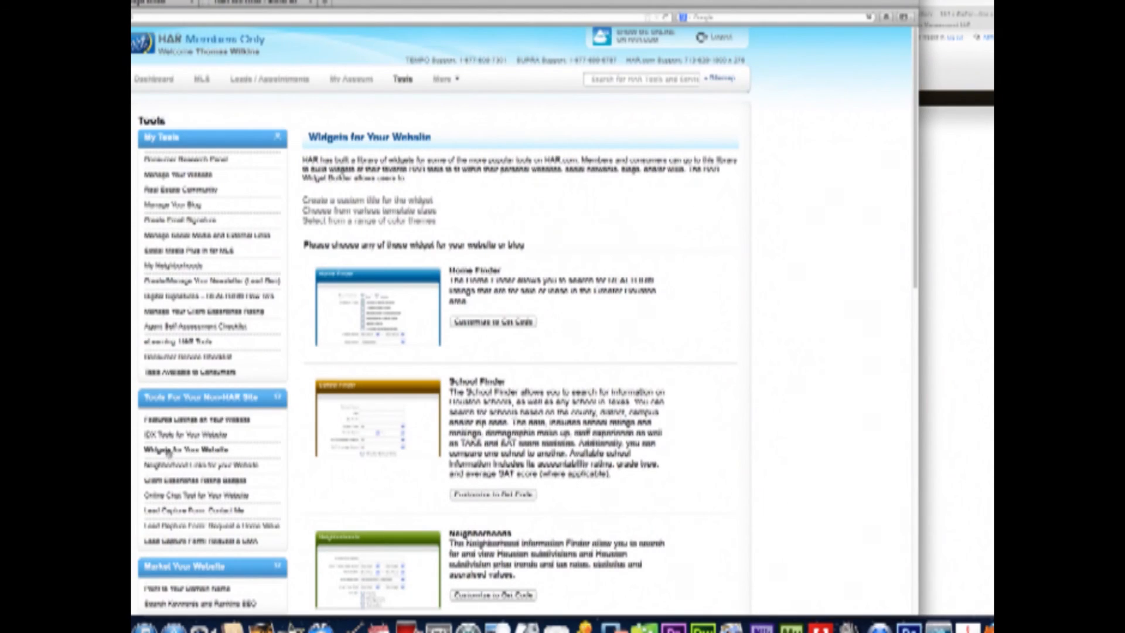
scroll(170, 451, "down", 3)
scroll(487, 430, "down", 2)
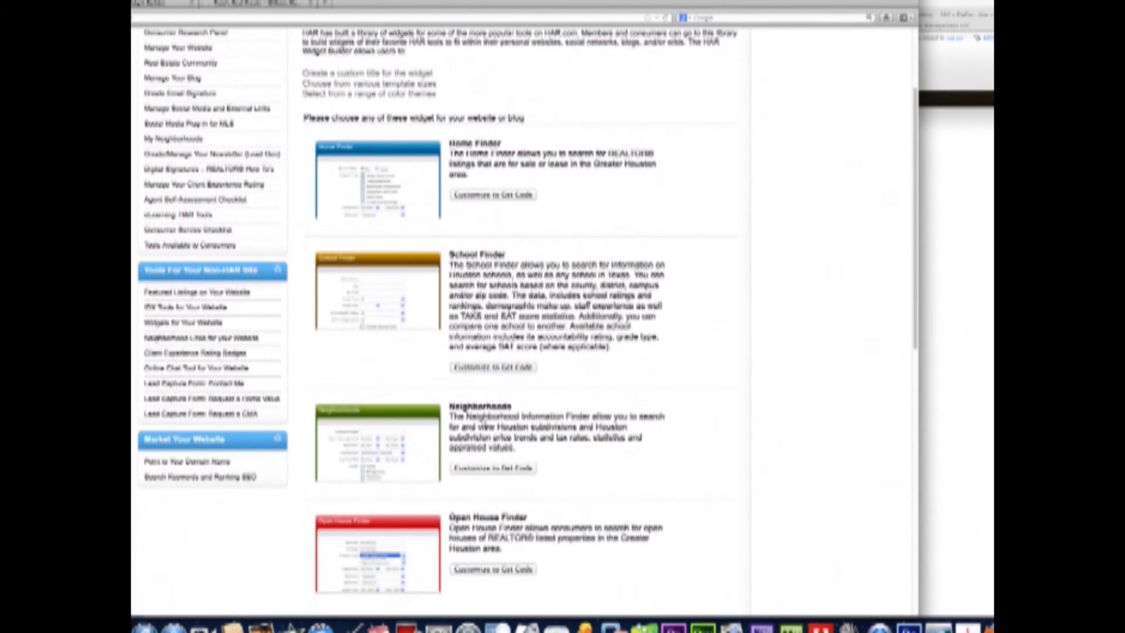
left_click(493, 422)
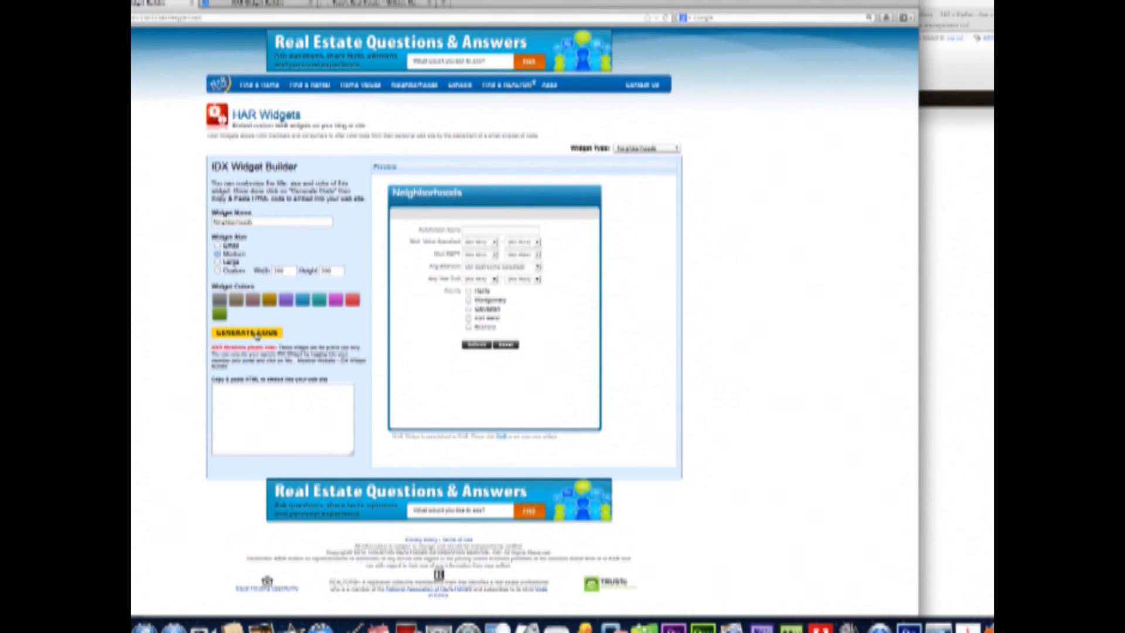
left_click(217, 262)
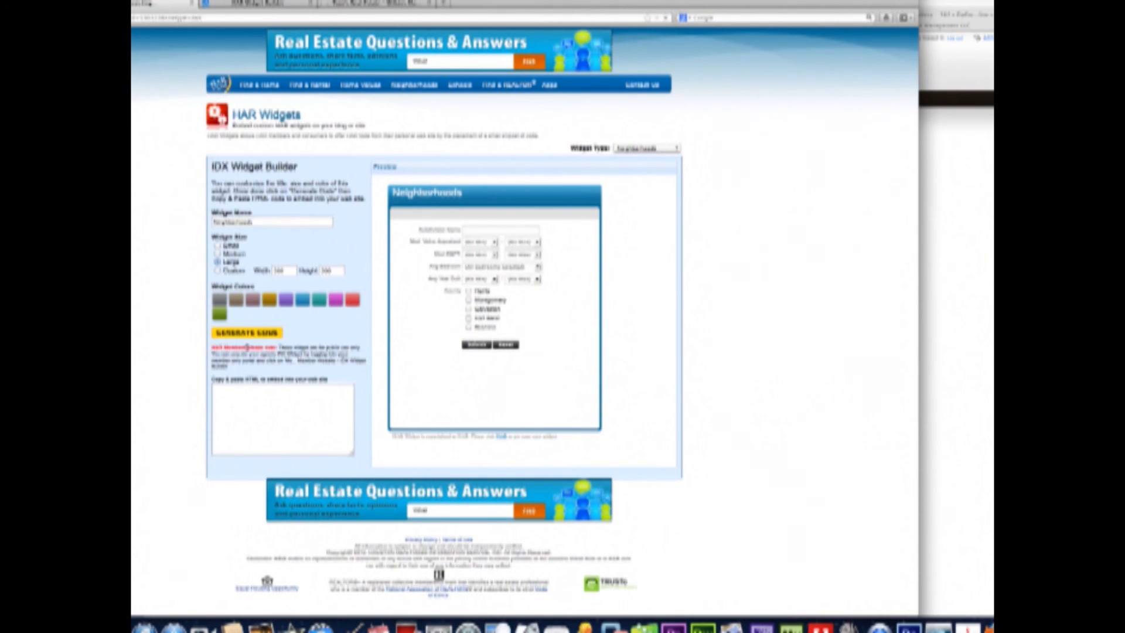
left_click(250, 333)
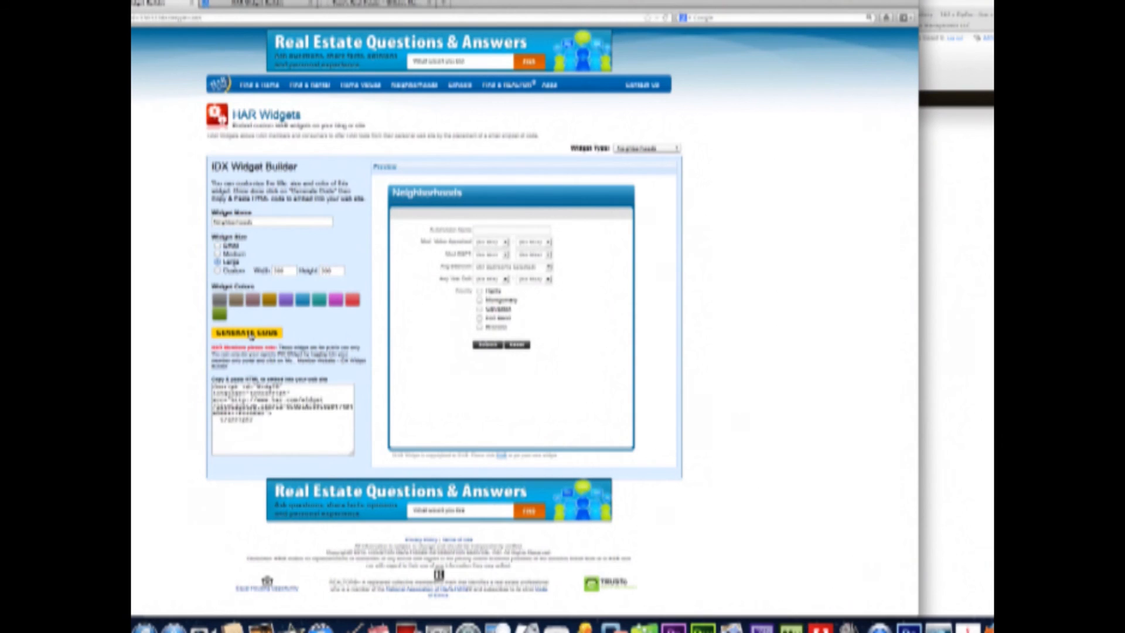
left_click_drag(264, 424, 206, 371)
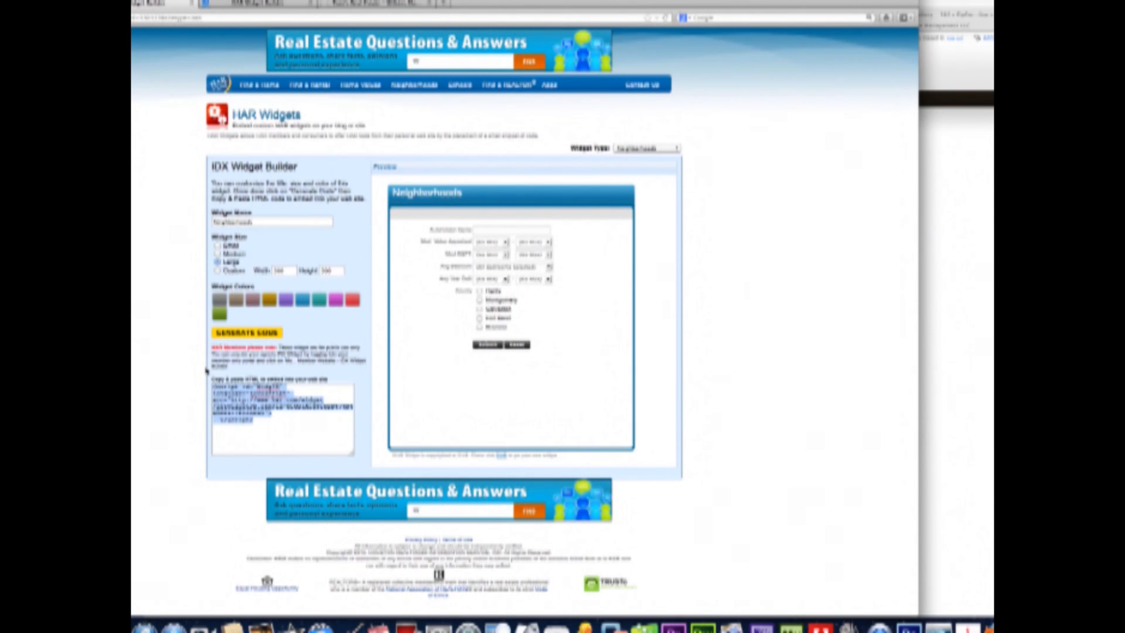
left_click(992, 356)
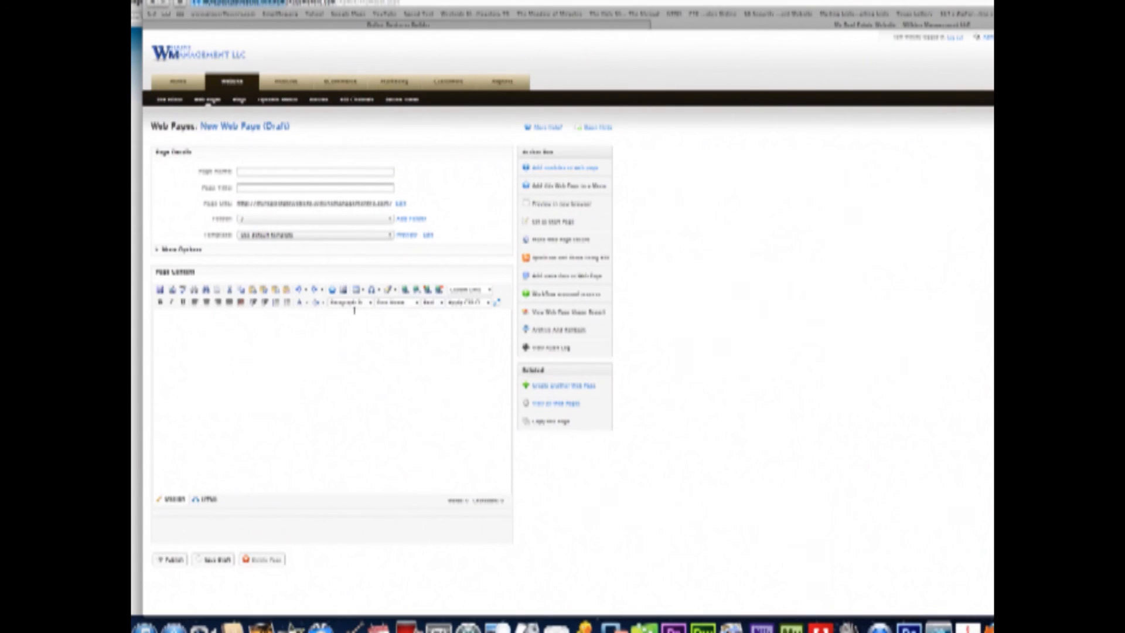
- Paste the Neighborhoods widget code into the new page's HTML and publish it as 'Neighborhoods'
left_click(207, 498)
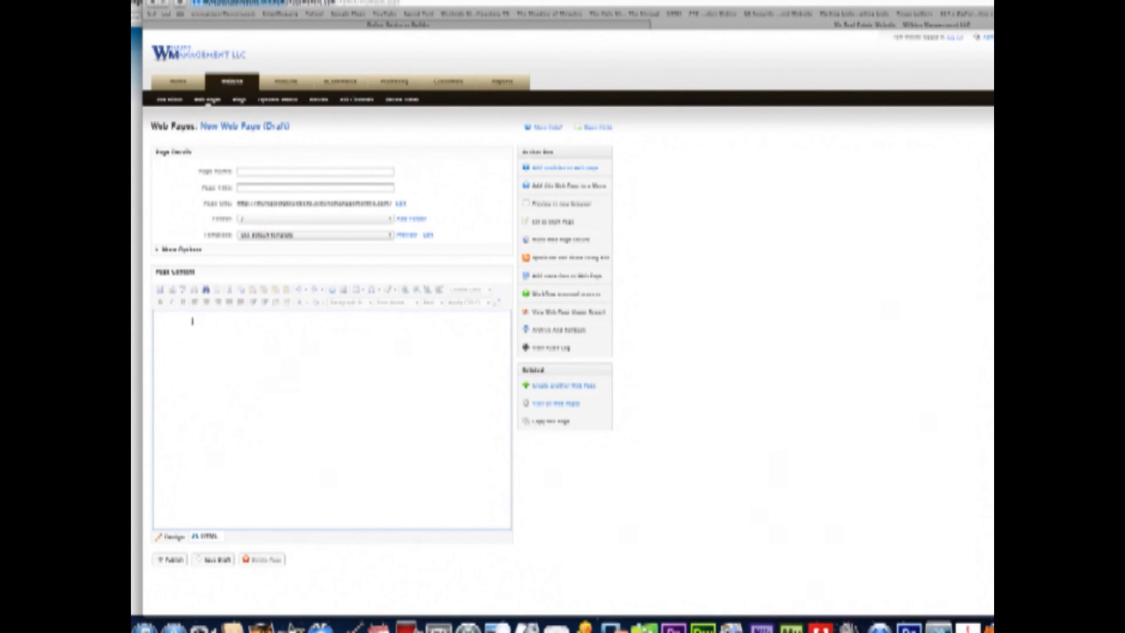
key("super+v")
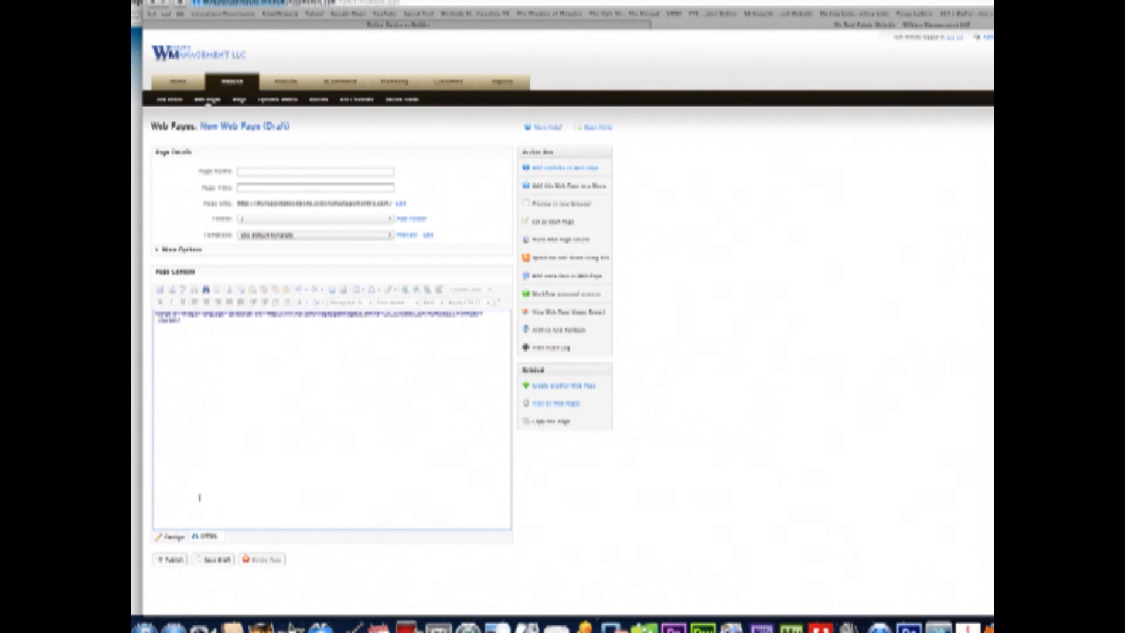
left_click(171, 559)
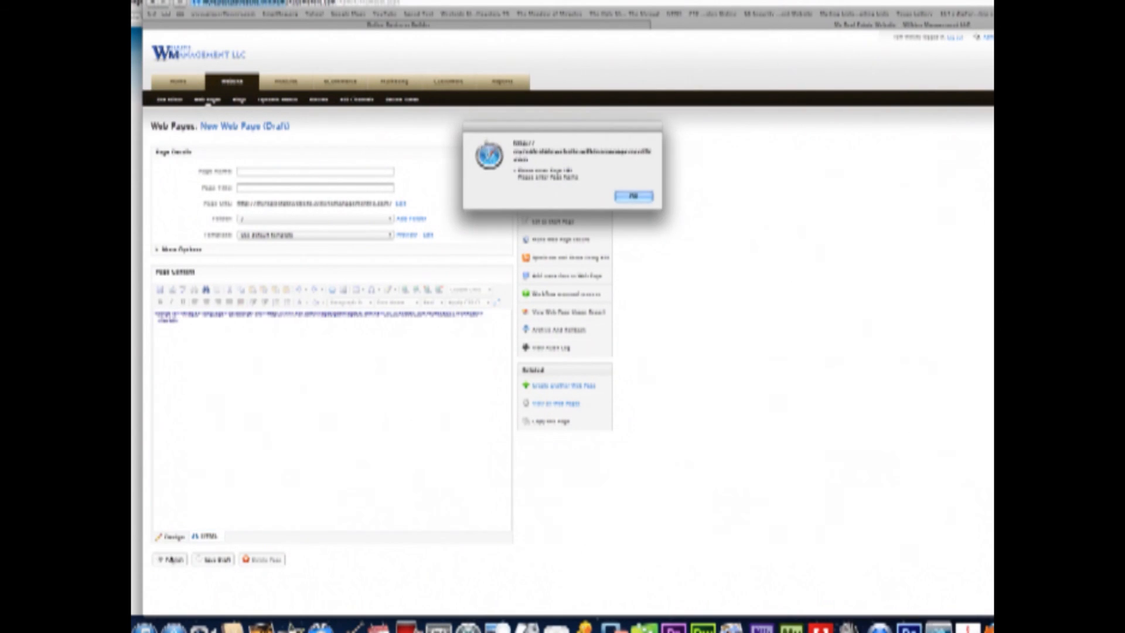
left_click(633, 196)
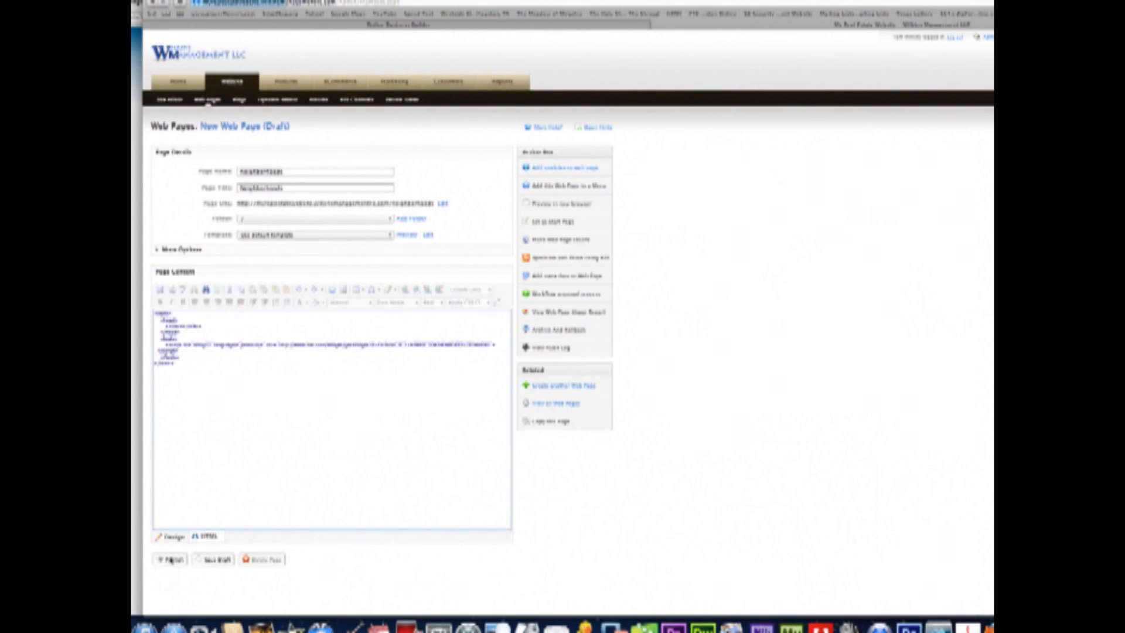
left_click(171, 559)
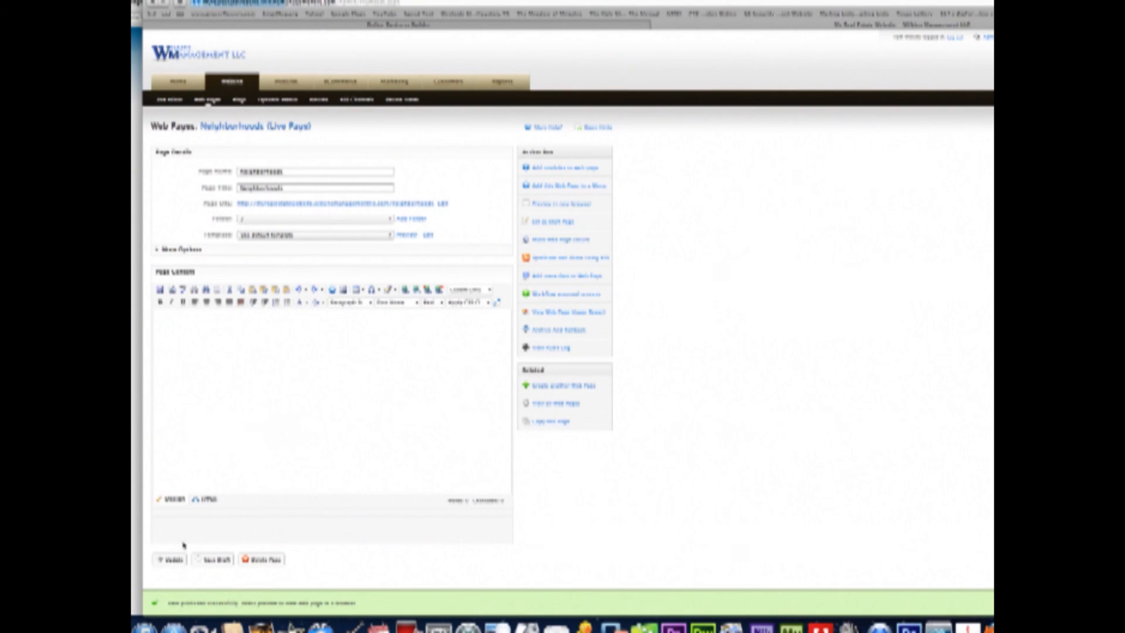
left_click(555, 404)
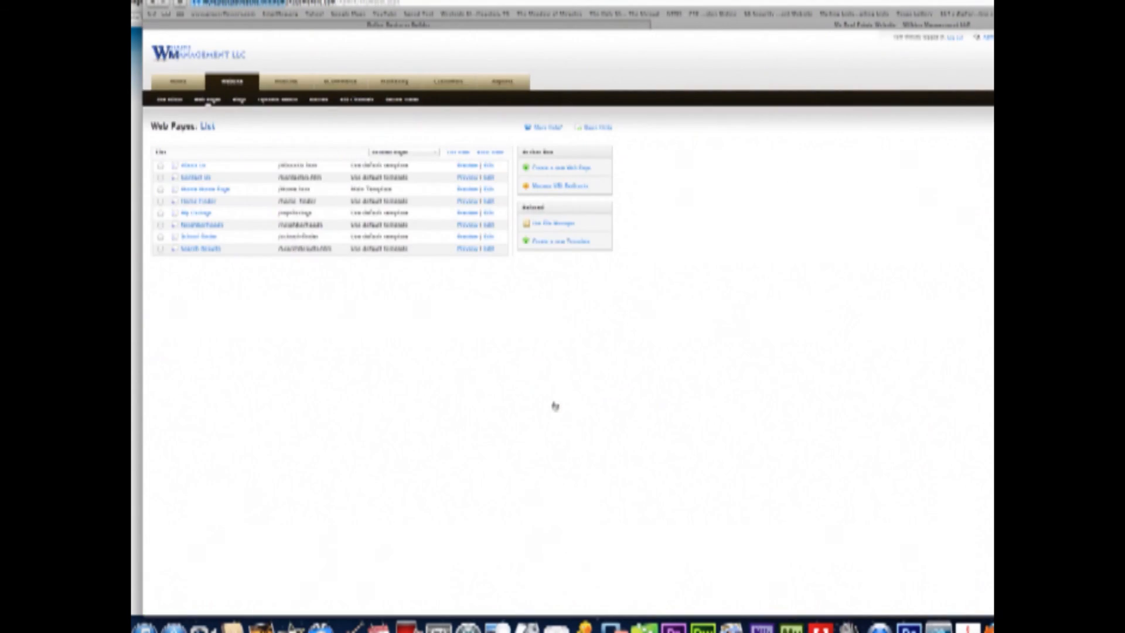
- Preview the live Neighborhoods page and search subdivisions for 'pa'
left_click(467, 225)
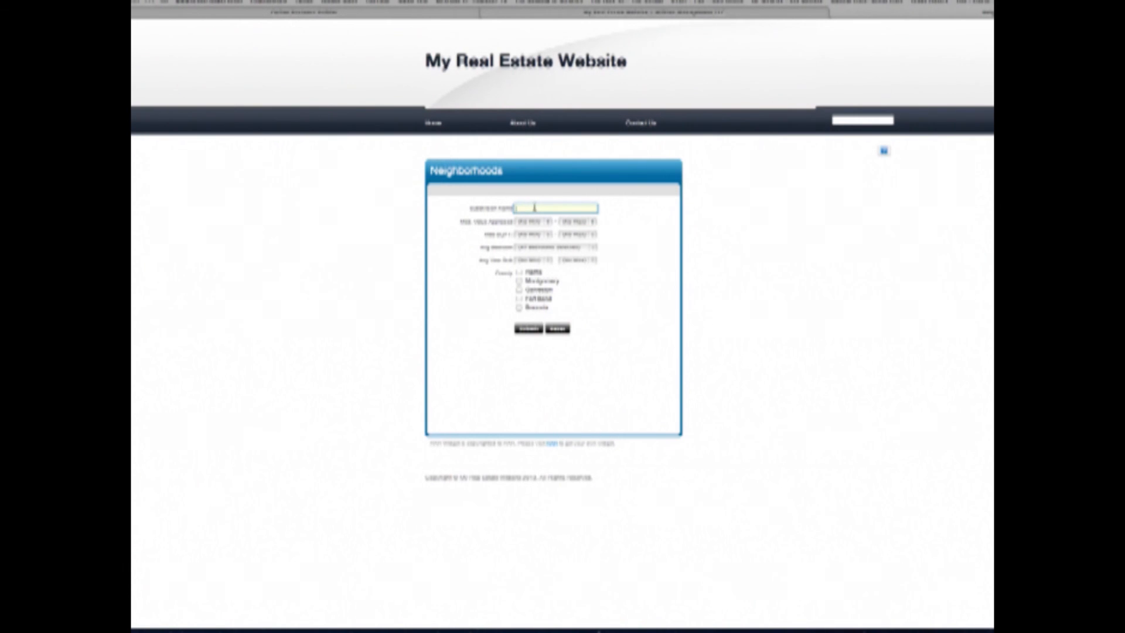
type("pa")
left_click(528, 328)
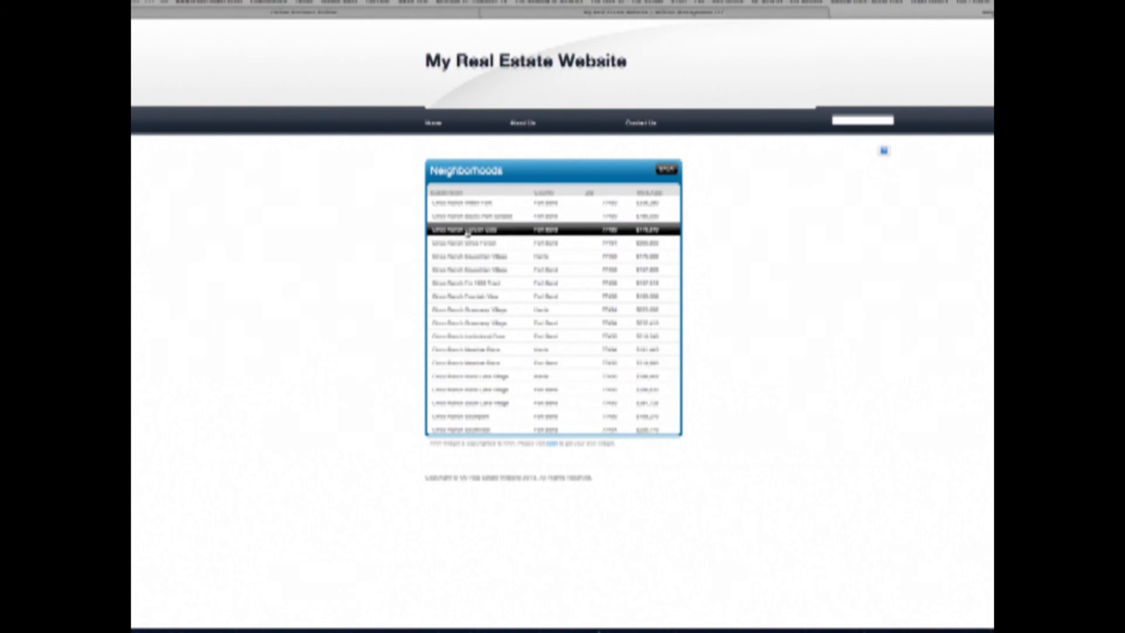
- Open the full details for Cinco Ranch Willow Fork from the search results
scroll(463, 349, "down", 1)
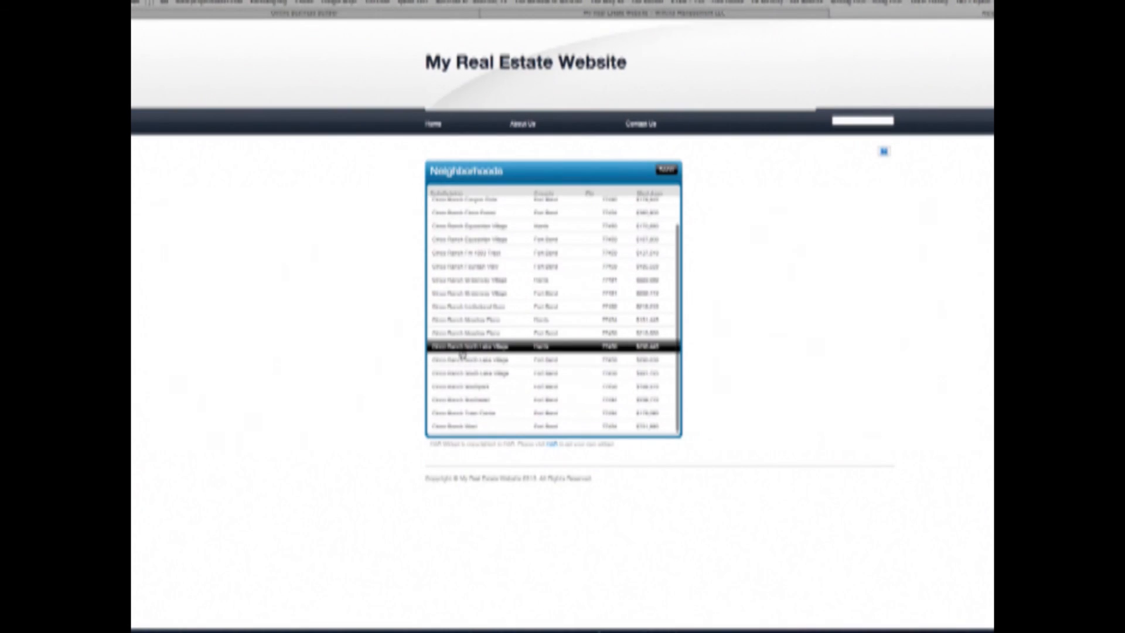
mouse_move(463, 356)
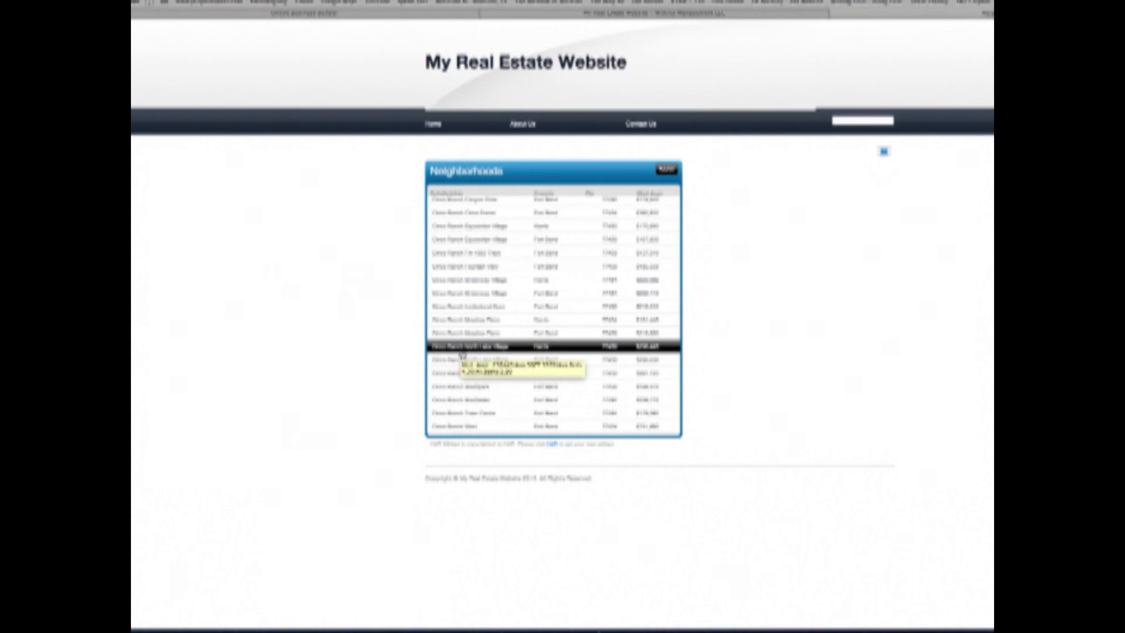
scroll(490, 284, "up", 1)
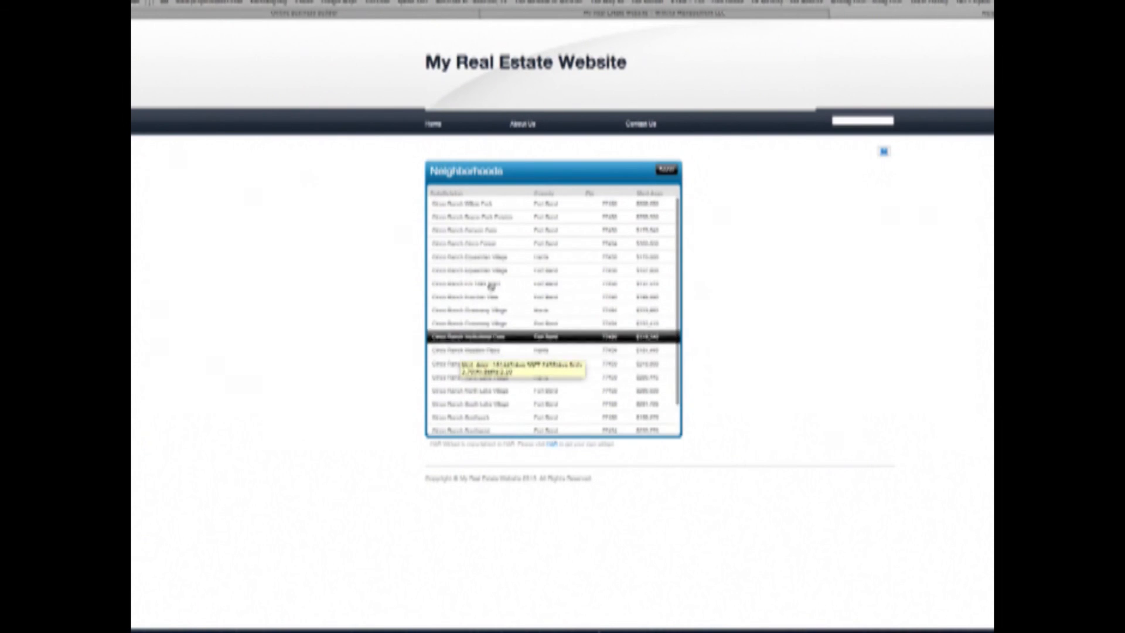
left_click(471, 205)
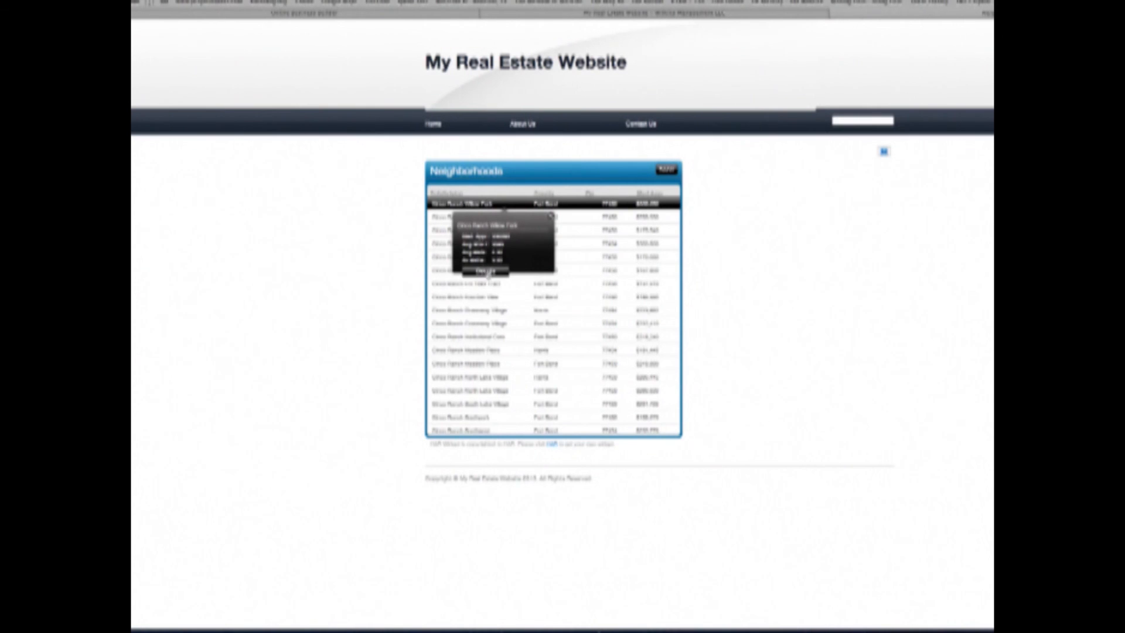
left_click(486, 271)
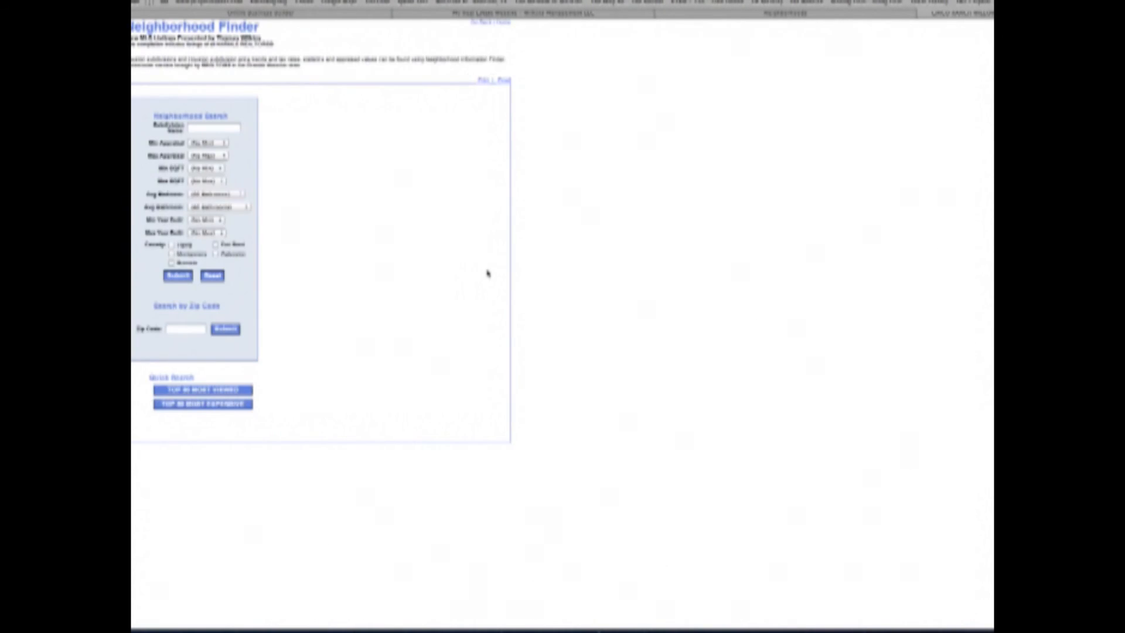